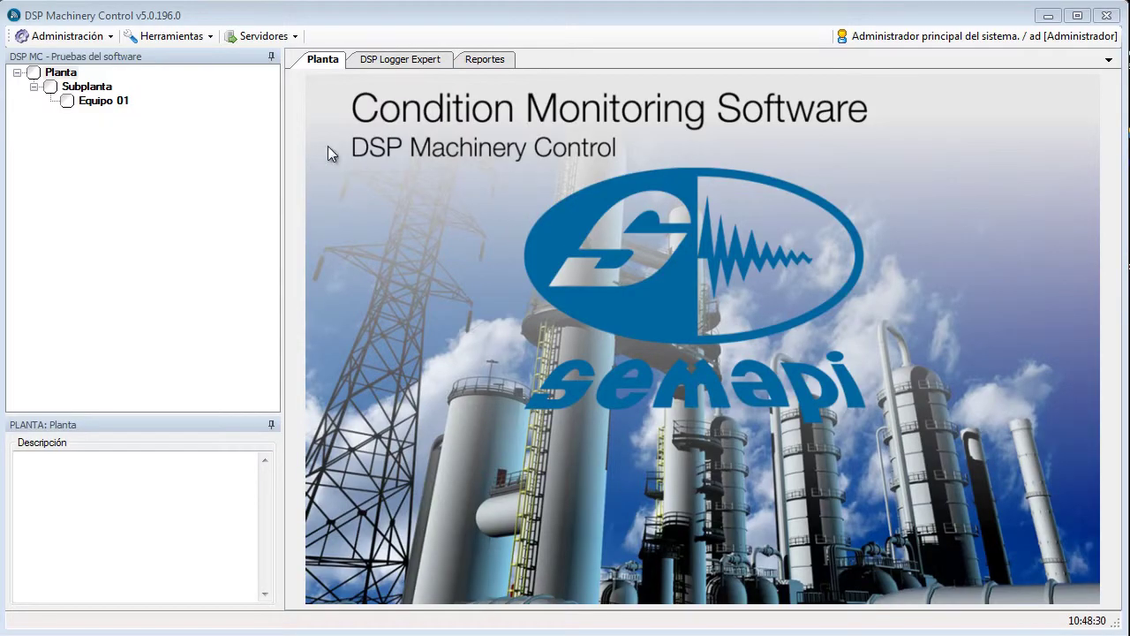
# Step: Create a new plant named Generación
pyautogui.click(109, 38)
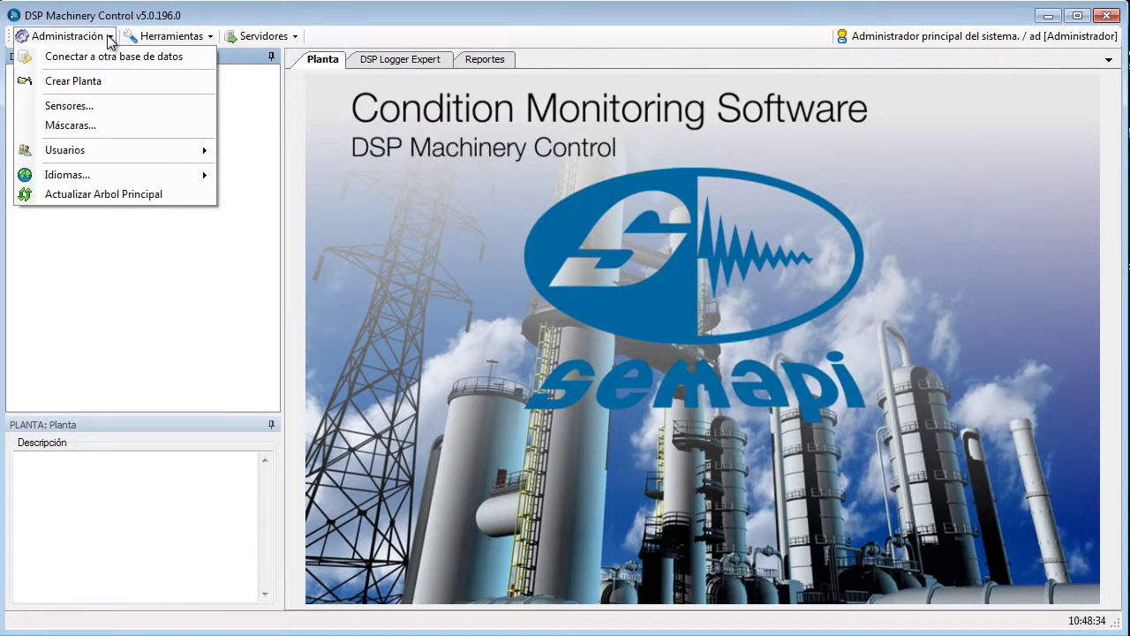
pyautogui.click(107, 82)
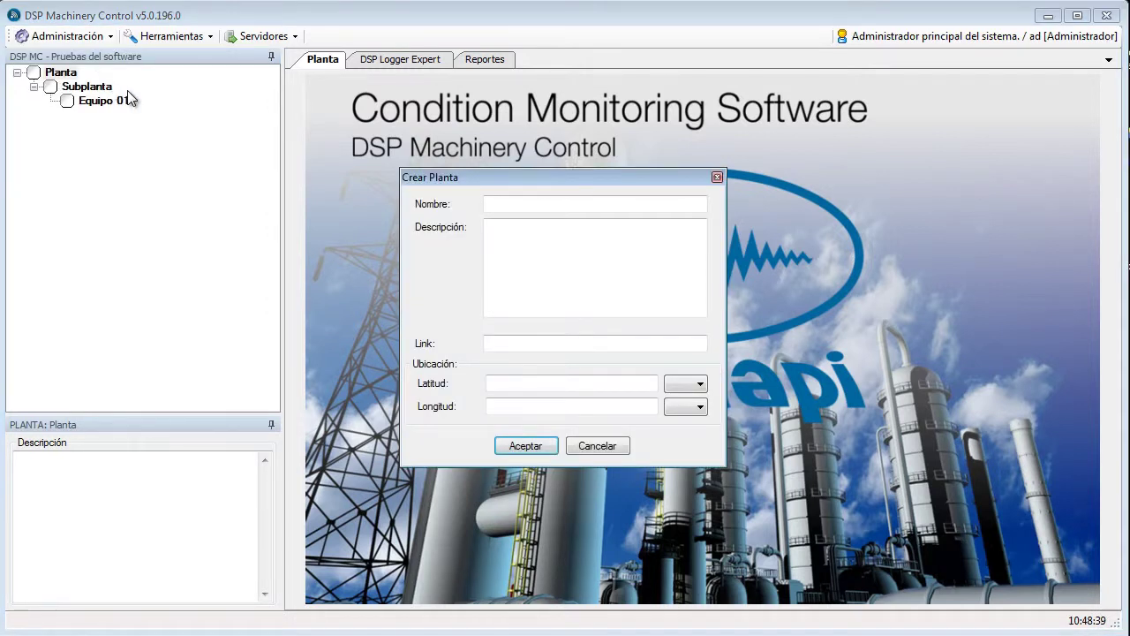
pyautogui.click(526, 204)
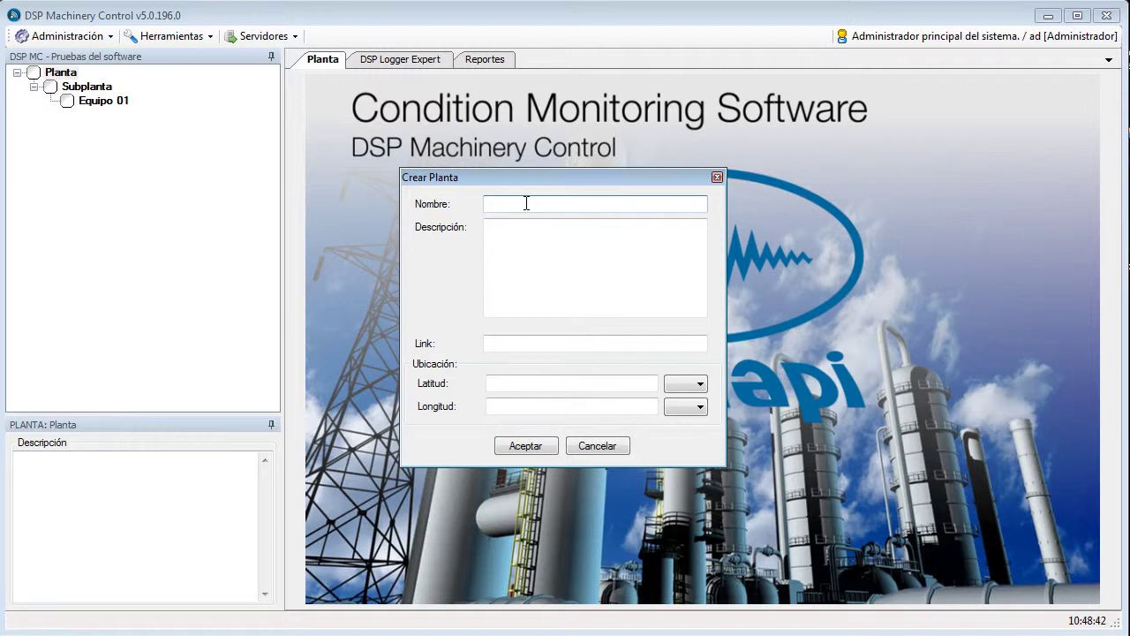
pyautogui.write('Generación')
pyautogui.click(527, 255)
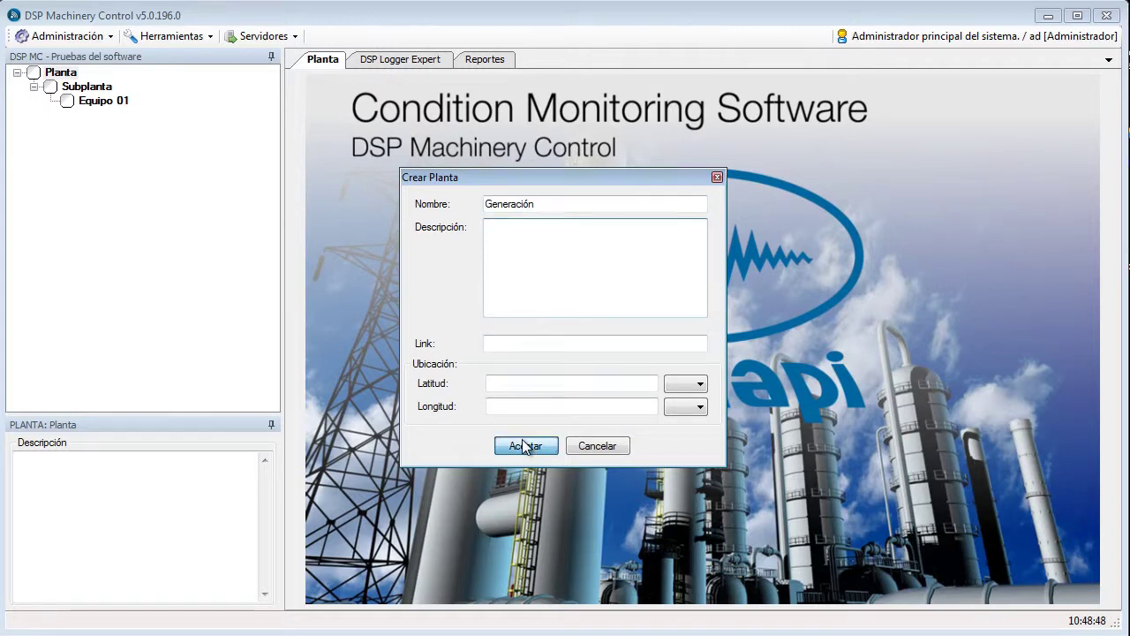
pyautogui.click(526, 446)
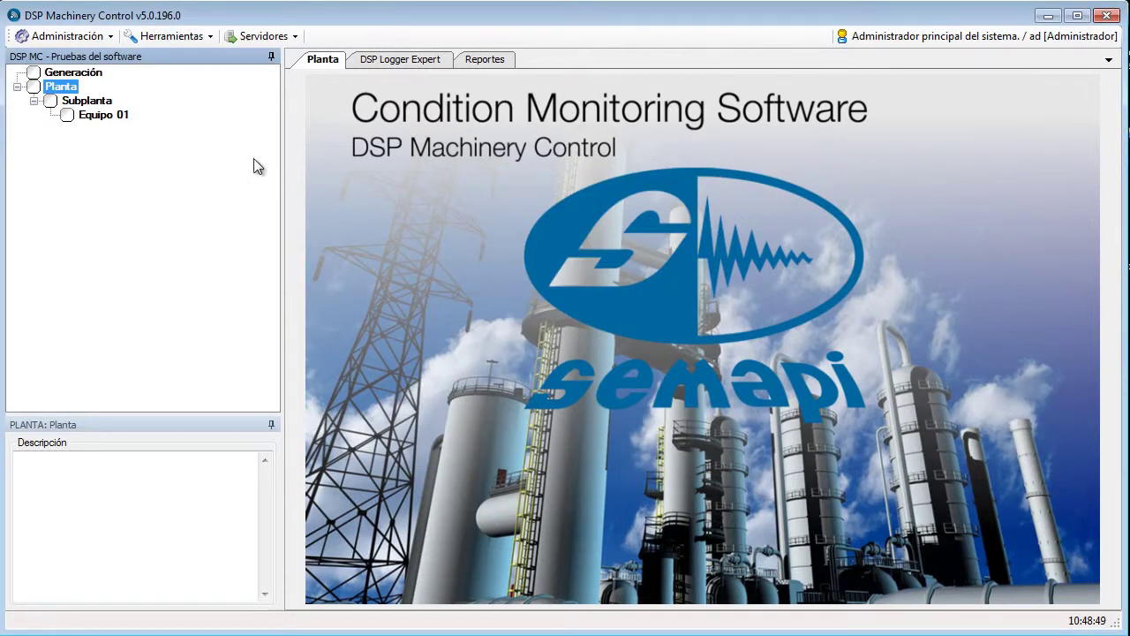
# Step: Open the Generación plant's properties for editing and accept them
pyautogui.rightClick(93, 77)
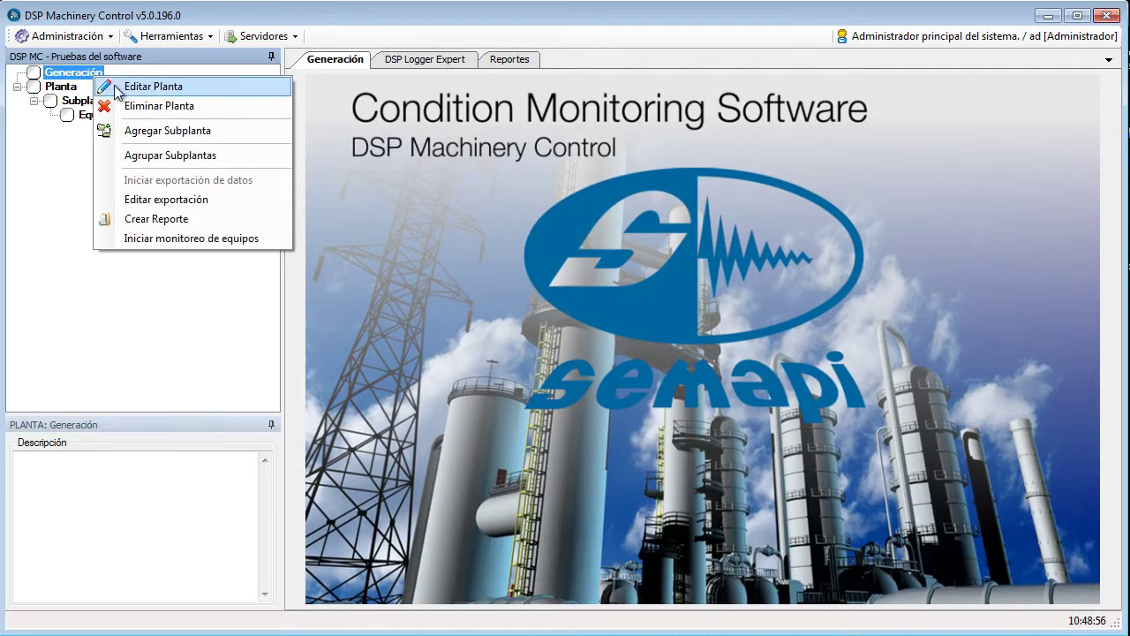
pyautogui.click(215, 85)
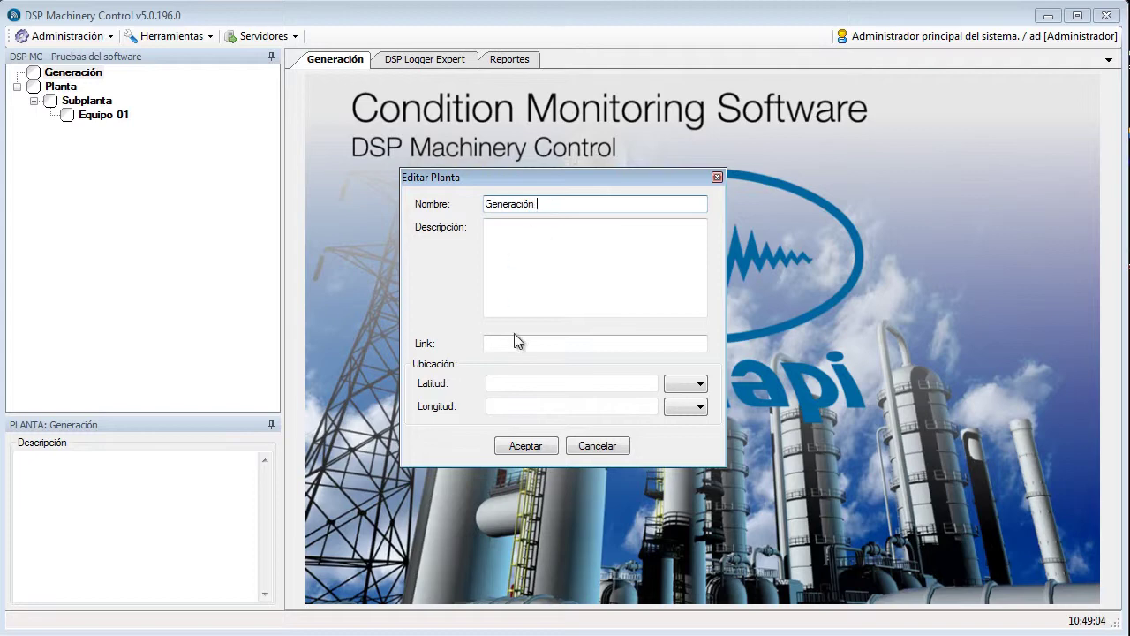
pyautogui.click(540, 445)
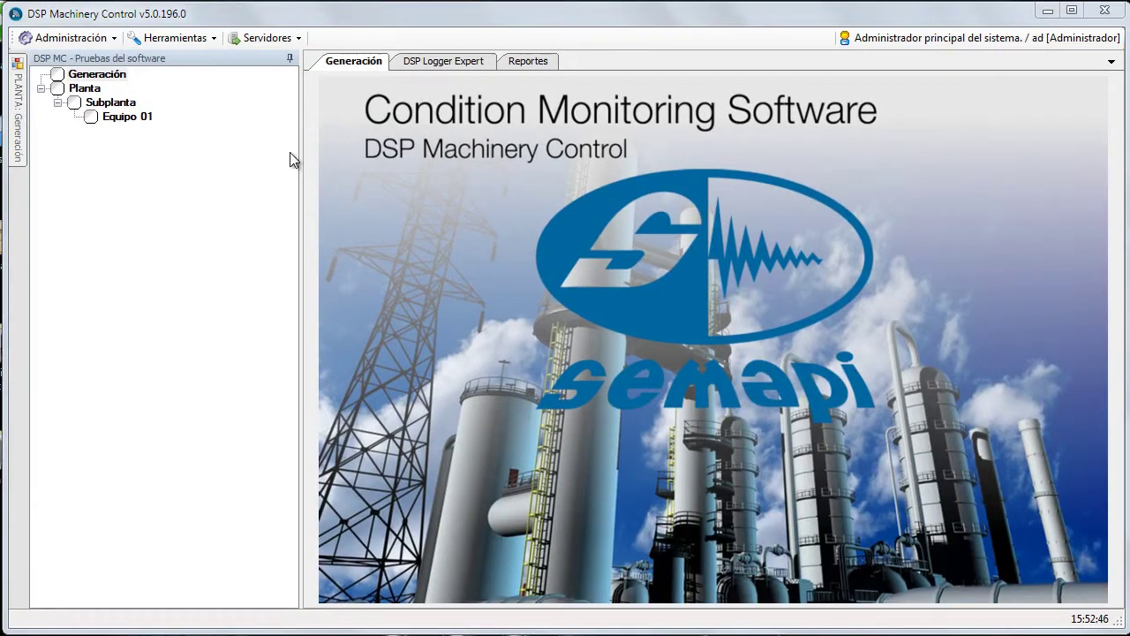
# Step: Add a subplant named Caldera to the Generación plant
pyautogui.rightClick(111, 85)
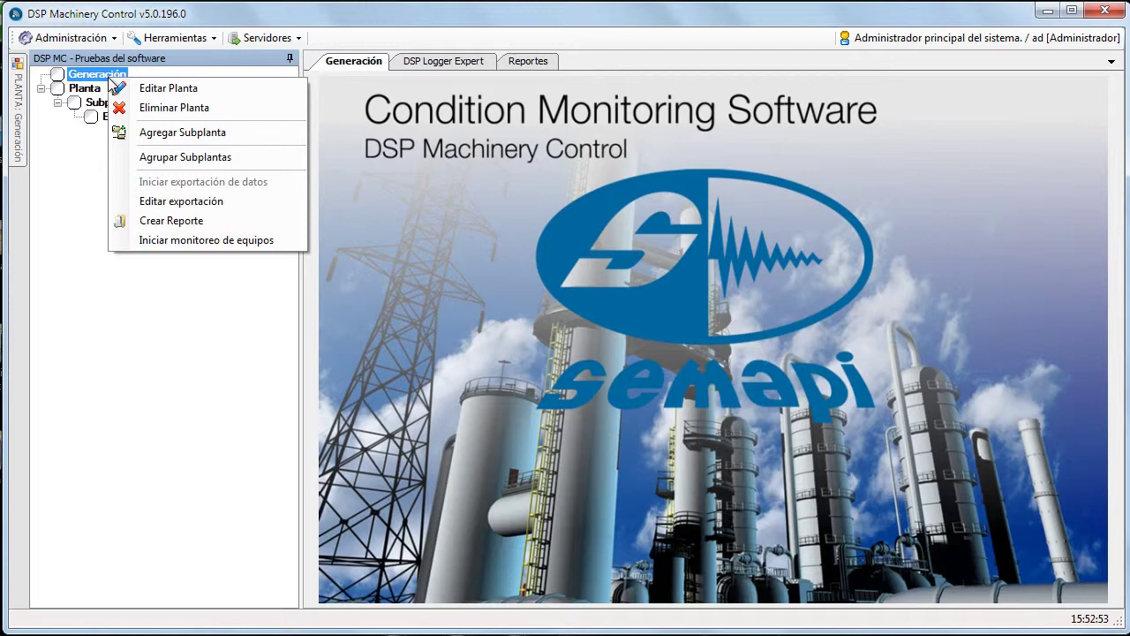
pyautogui.click(180, 132)
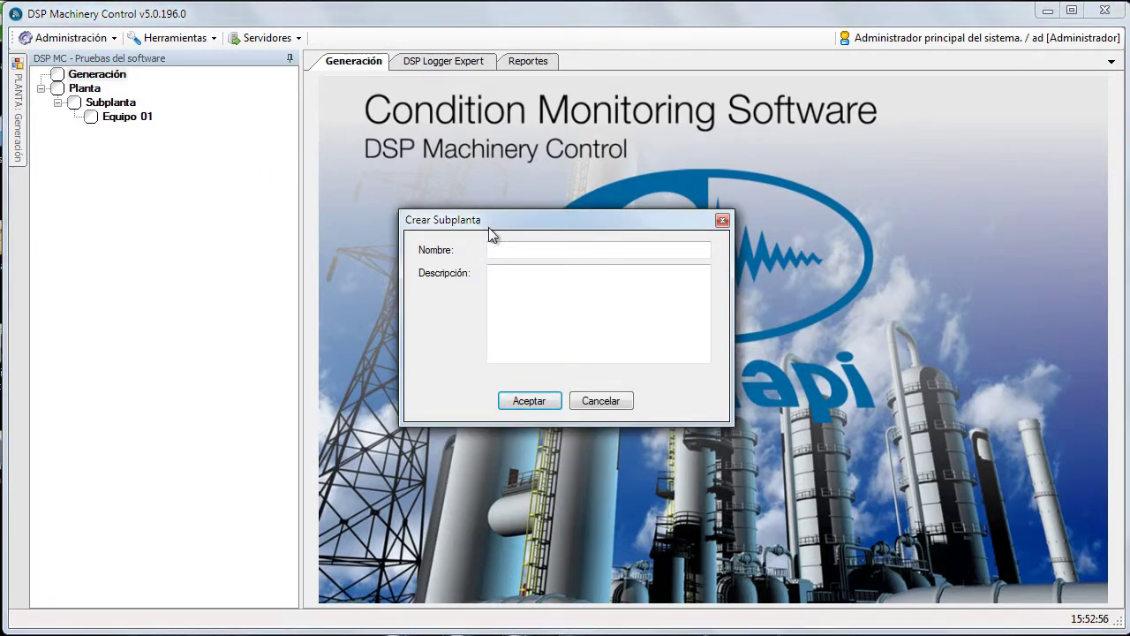
pyautogui.click(518, 252)
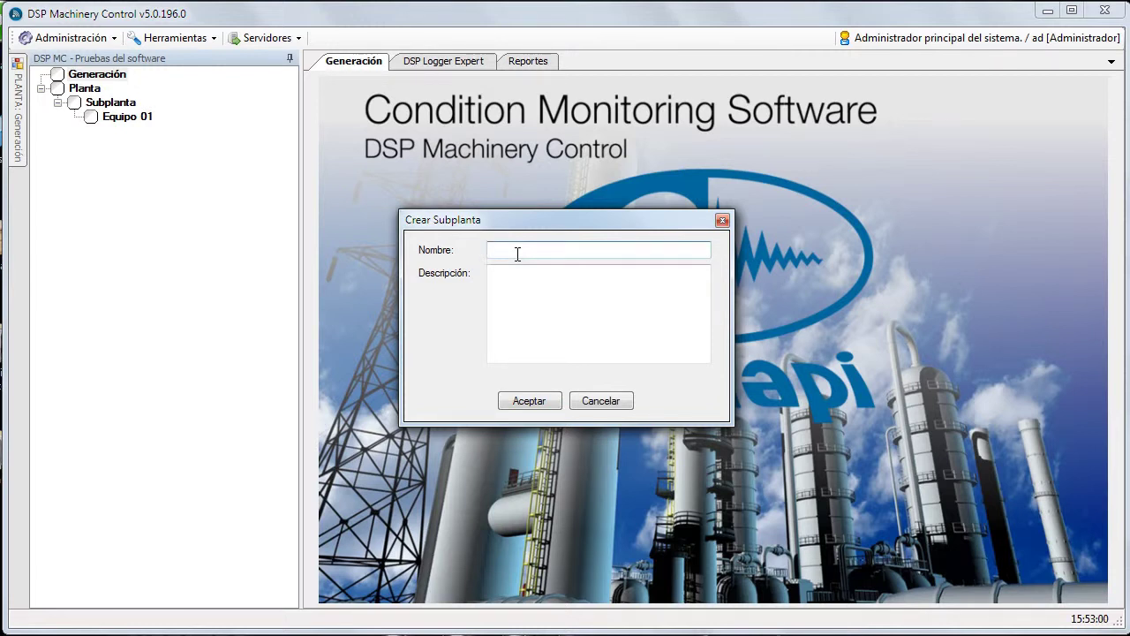
pyautogui.write('Caldera')
pyautogui.click(529, 402)
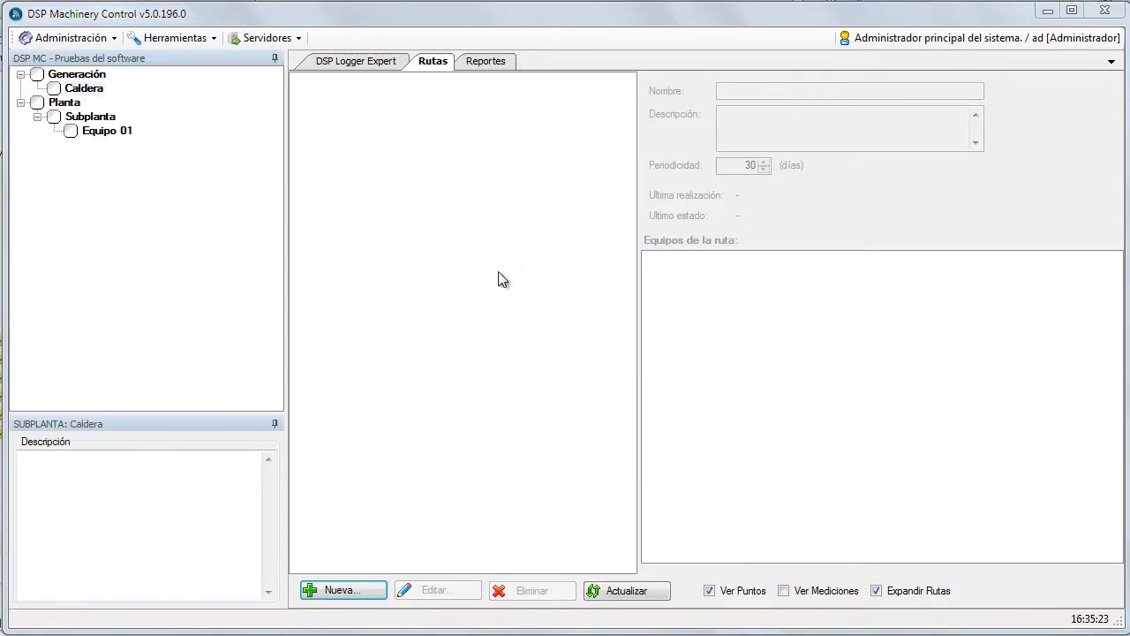
# Step: Start a new equipment item in the Caldera subplant and name it Ventilador 1
pyautogui.click(83, 89)
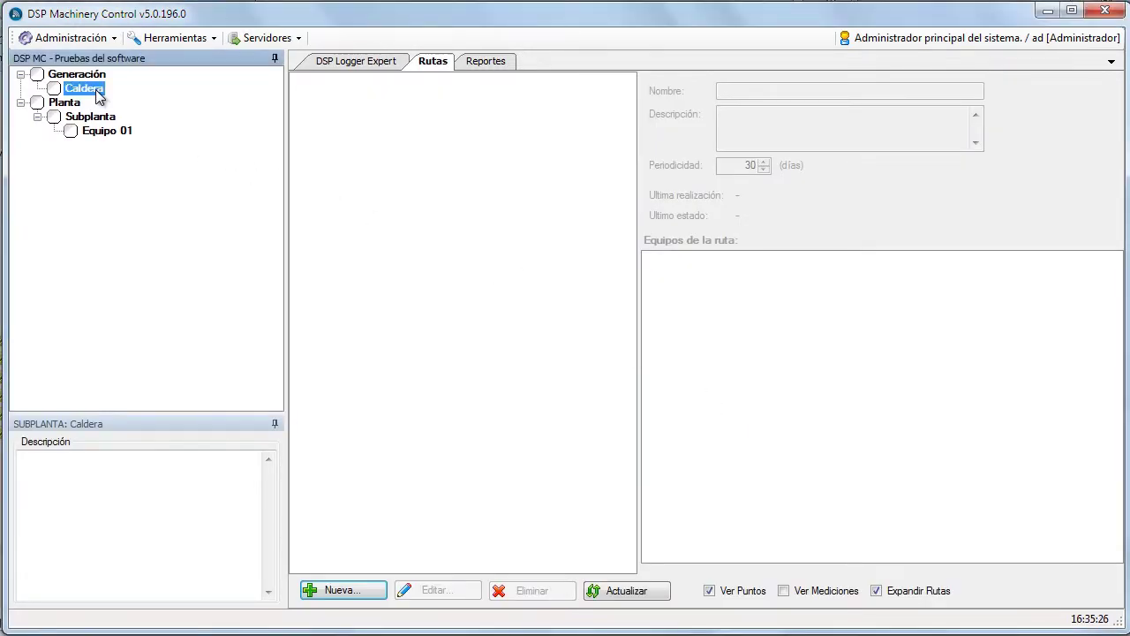
pyautogui.rightClick(98, 97)
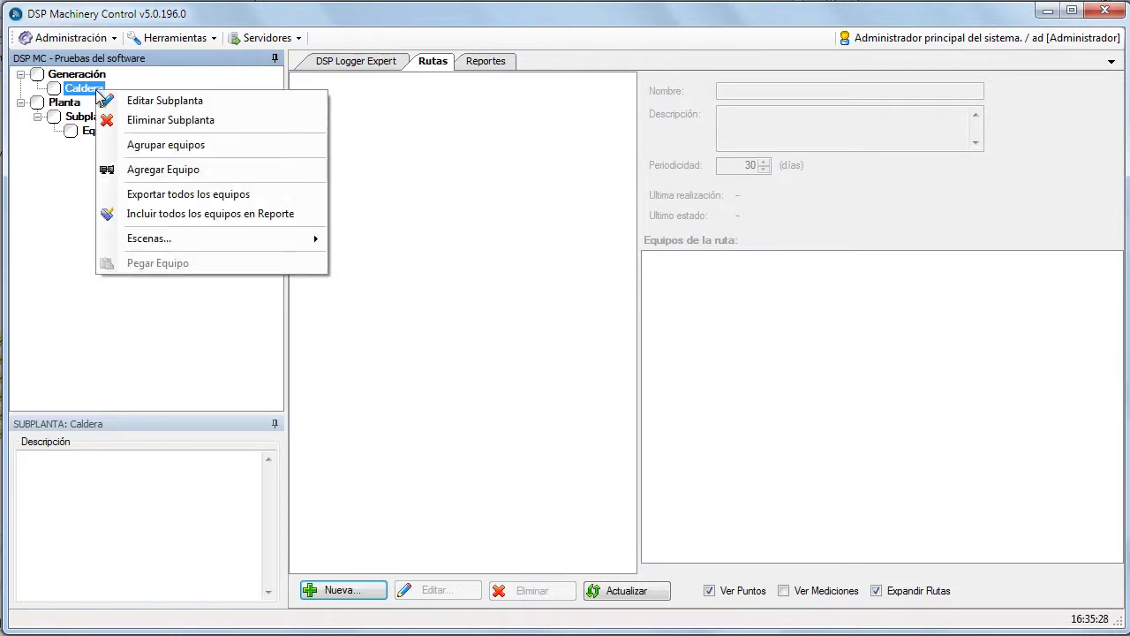
pyautogui.click(189, 173)
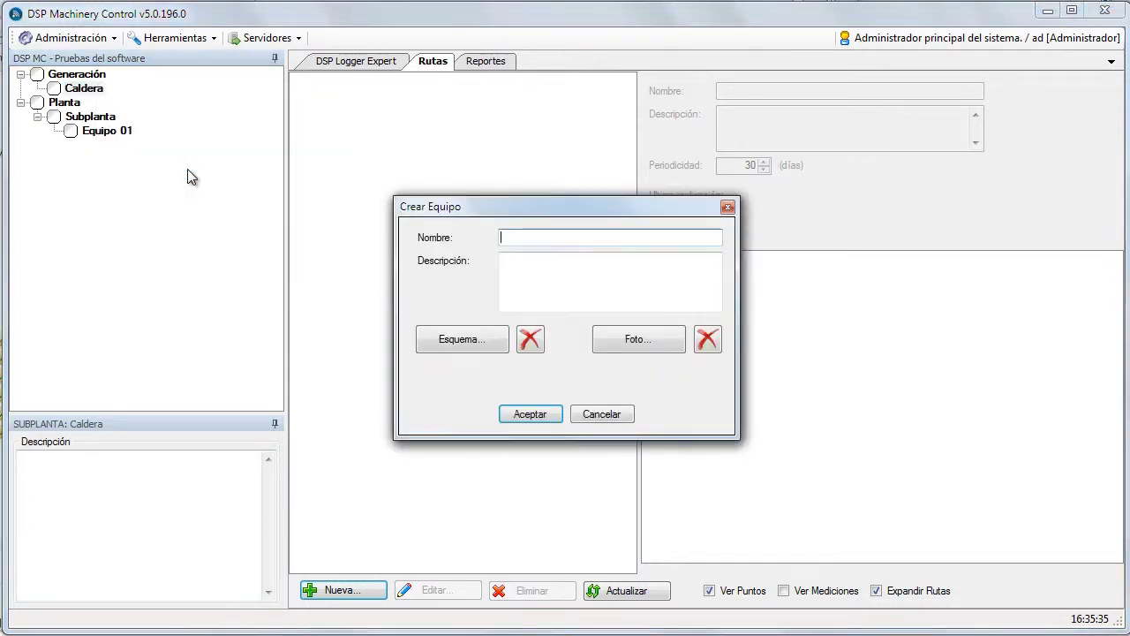
pyautogui.write('Ventilador 1')
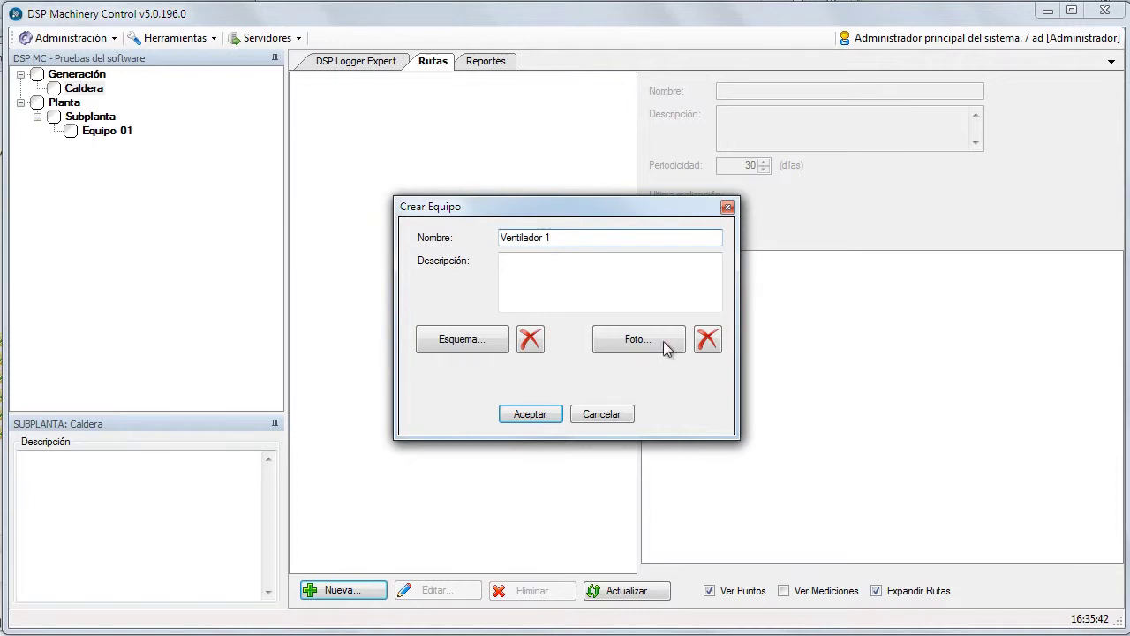
# Step: Attach Esquema de Ventilador as the equipment's scheme and Foto de Ventilador as its photo, and create the equipment
pyautogui.click(459, 341)
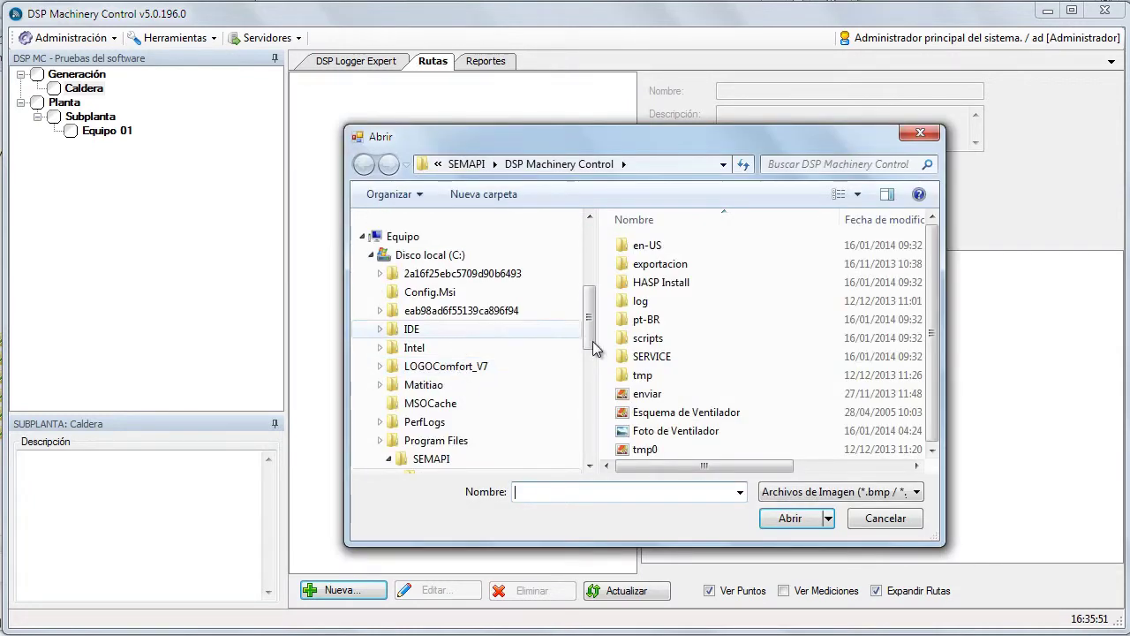
pyautogui.click(680, 412)
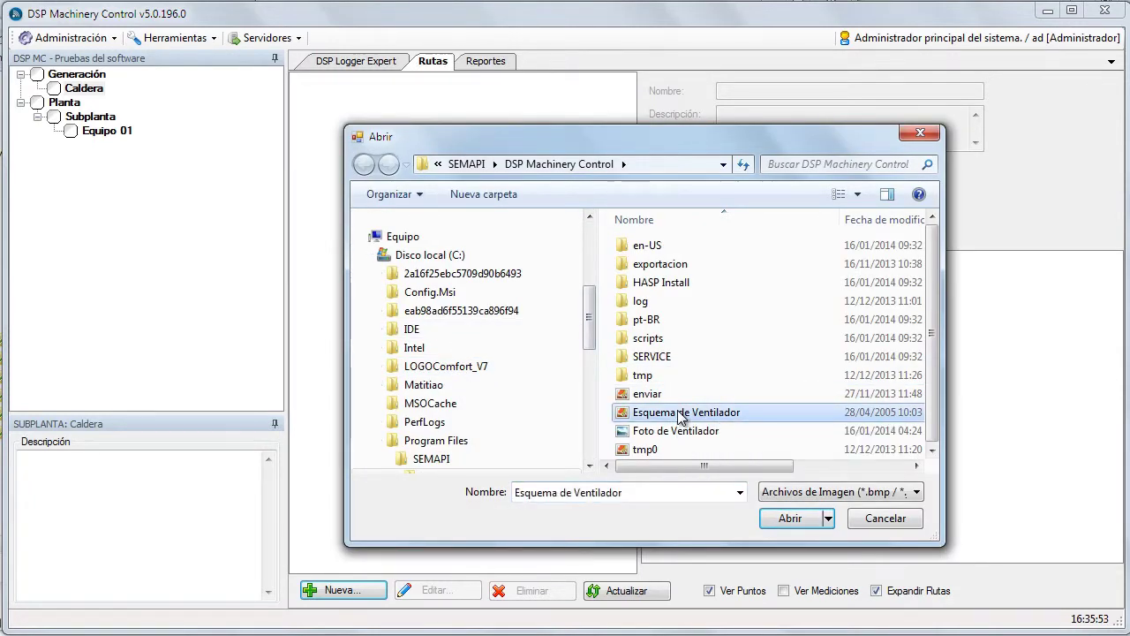
pyautogui.click(786, 518)
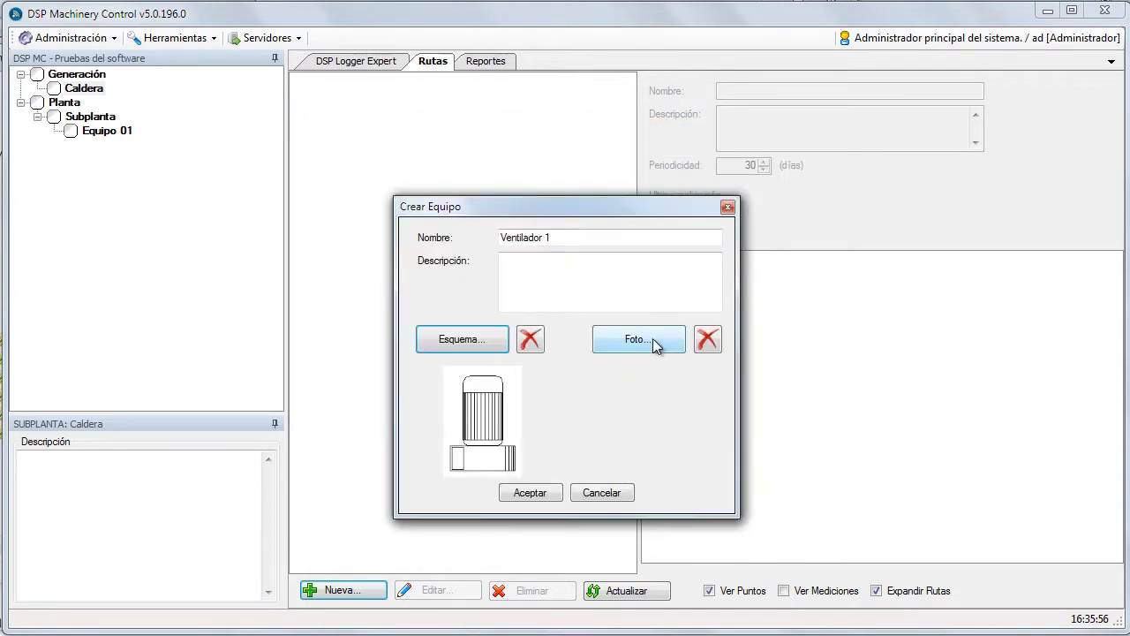
pyautogui.click(653, 338)
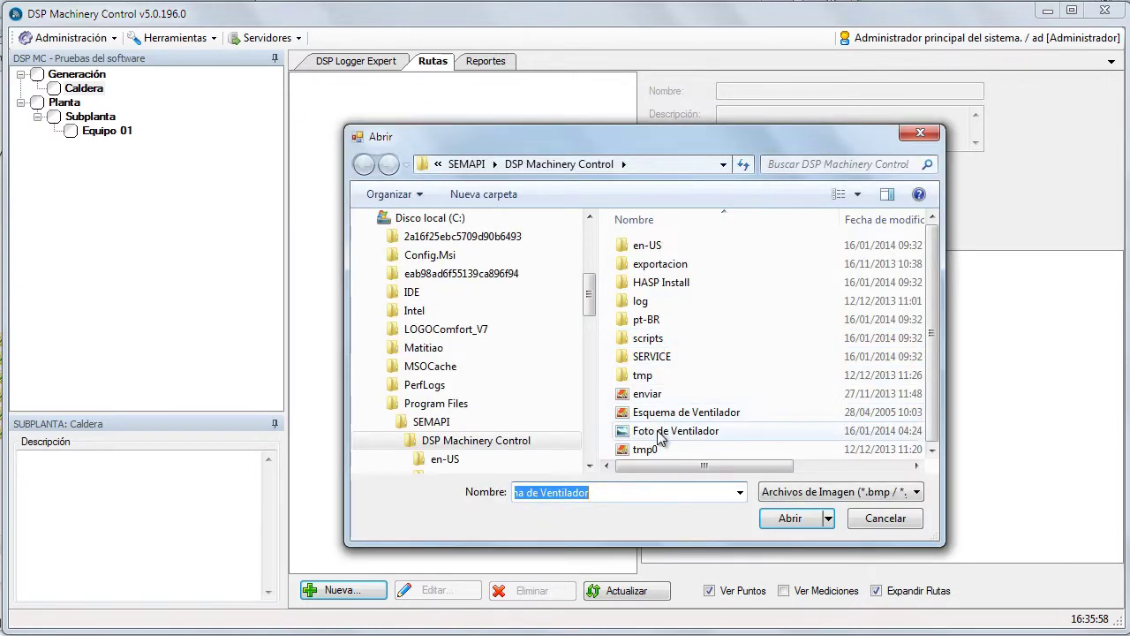
pyautogui.click(659, 433)
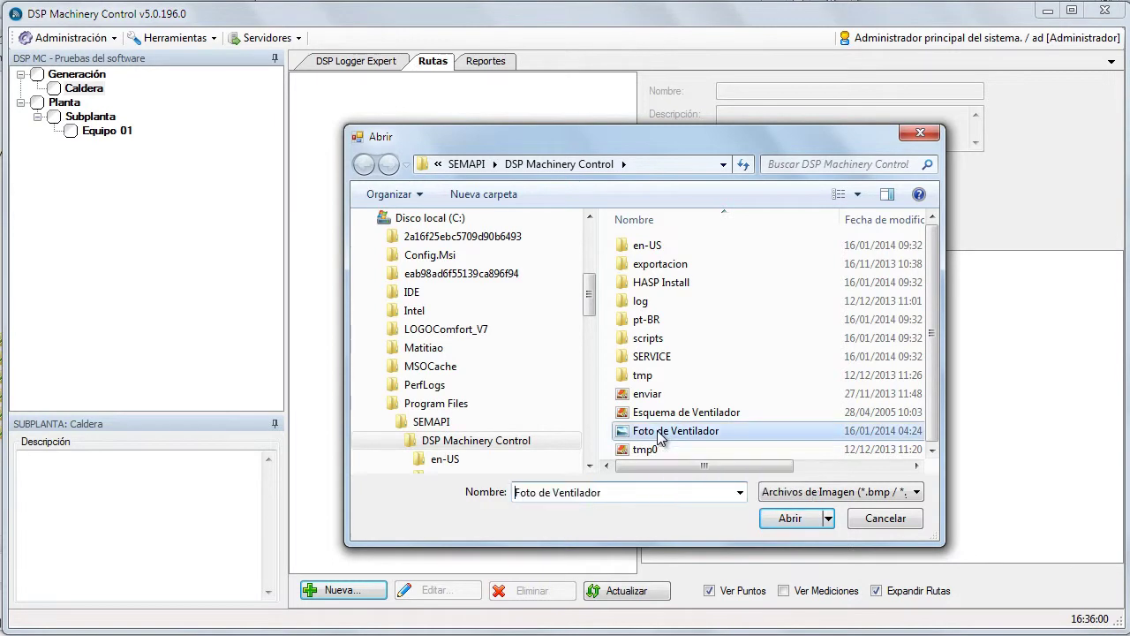
pyautogui.click(786, 518)
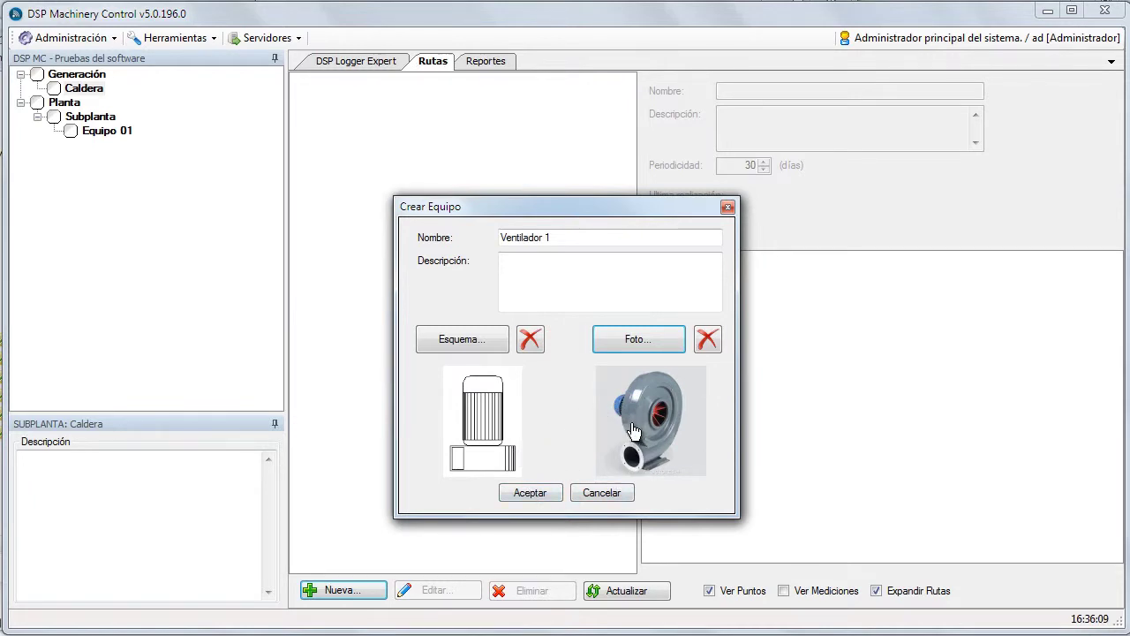
pyautogui.click(530, 493)
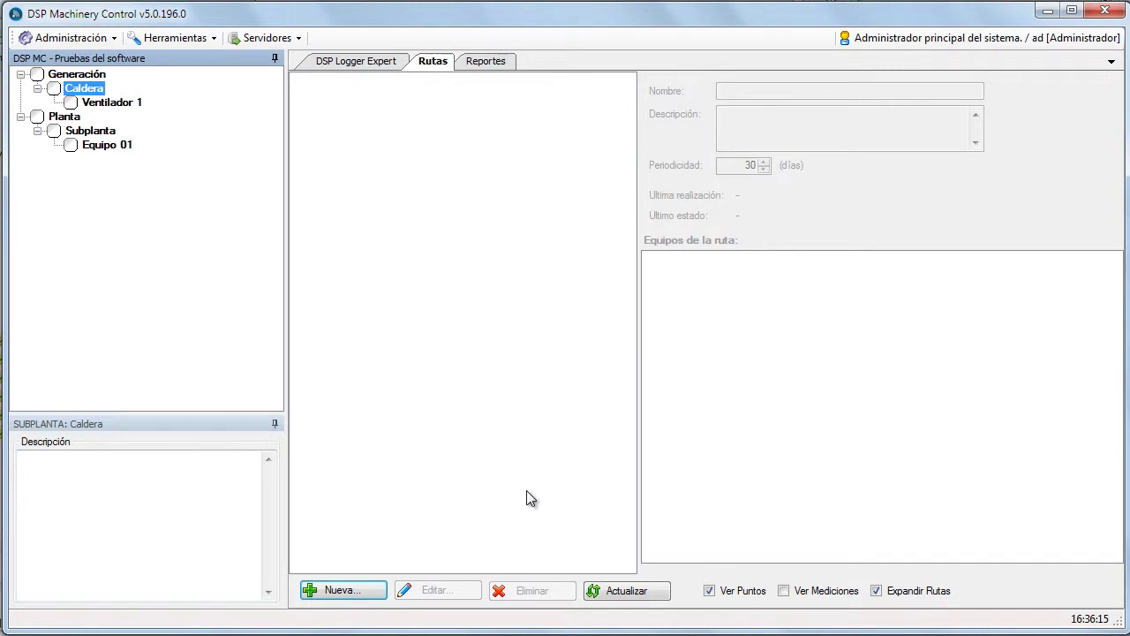
# Step: View the photo and scheme stored for the Ventilador 1 equipment
pyautogui.click(139, 104)
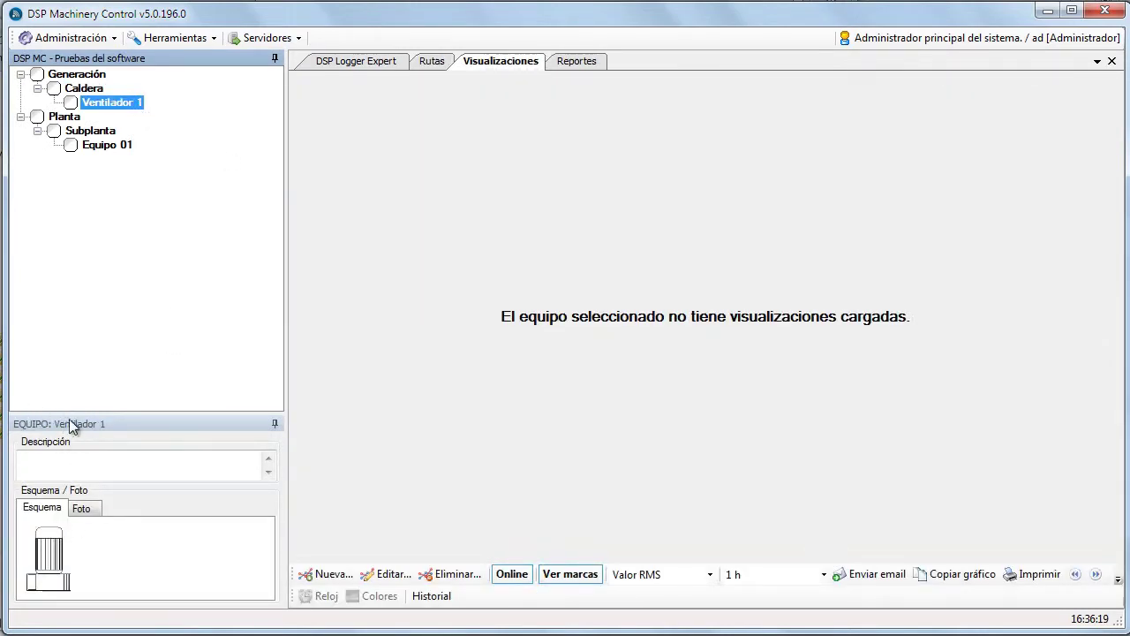
pyautogui.click(81, 511)
pyautogui.click(55, 512)
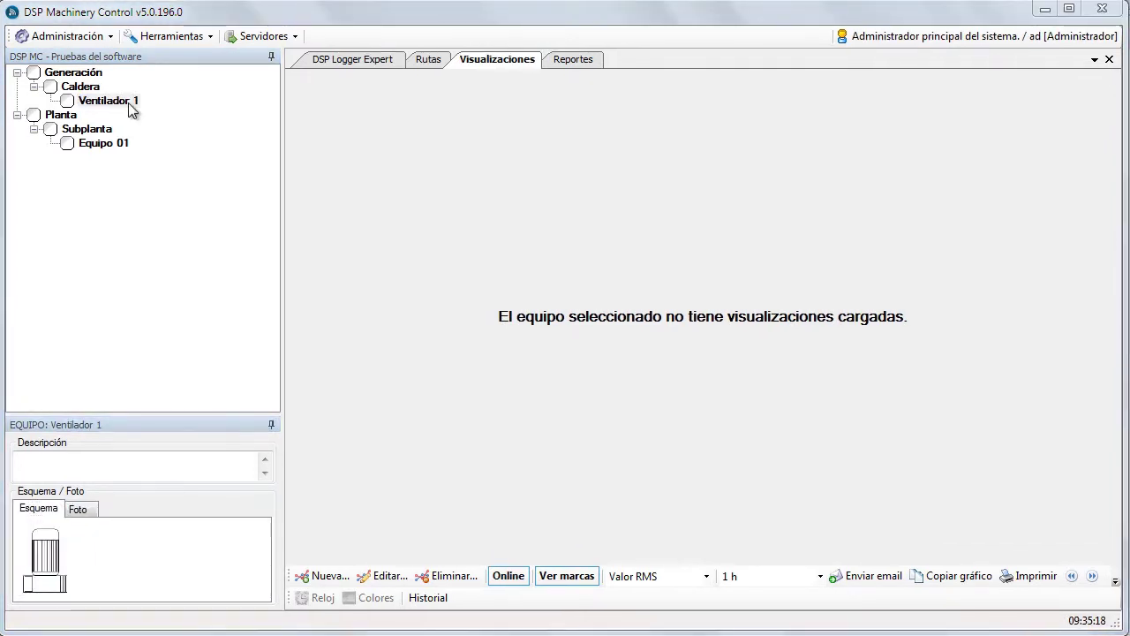
# Step: Start a new measurement point on Ventilador 1 and set its type to DSP Logger Expert
pyautogui.click(128, 102)
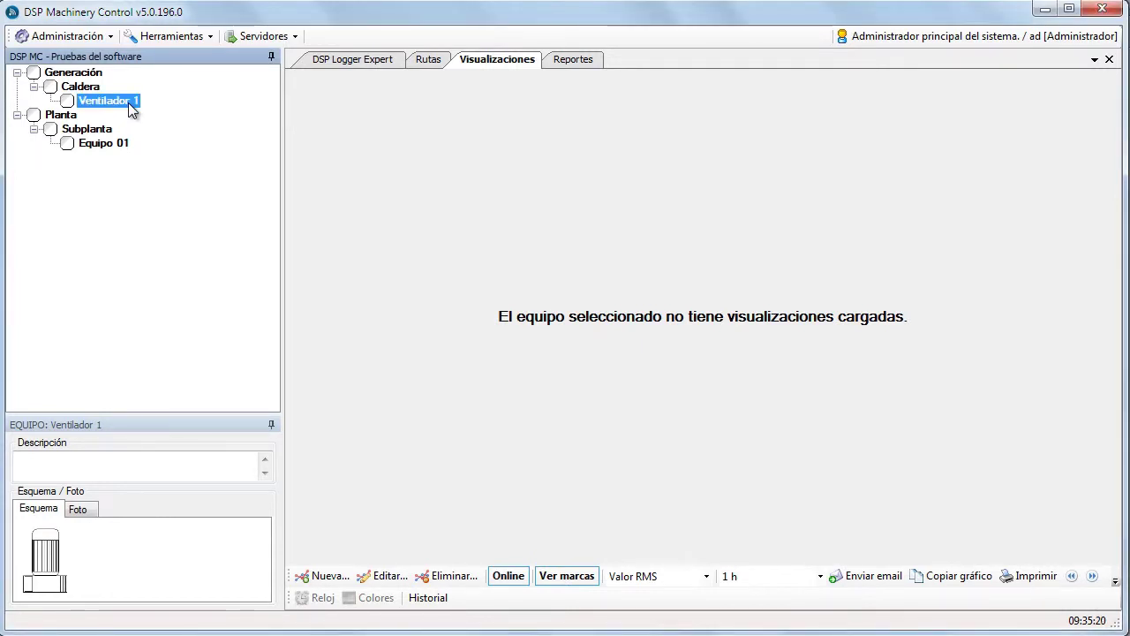
pyautogui.rightClick(128, 103)
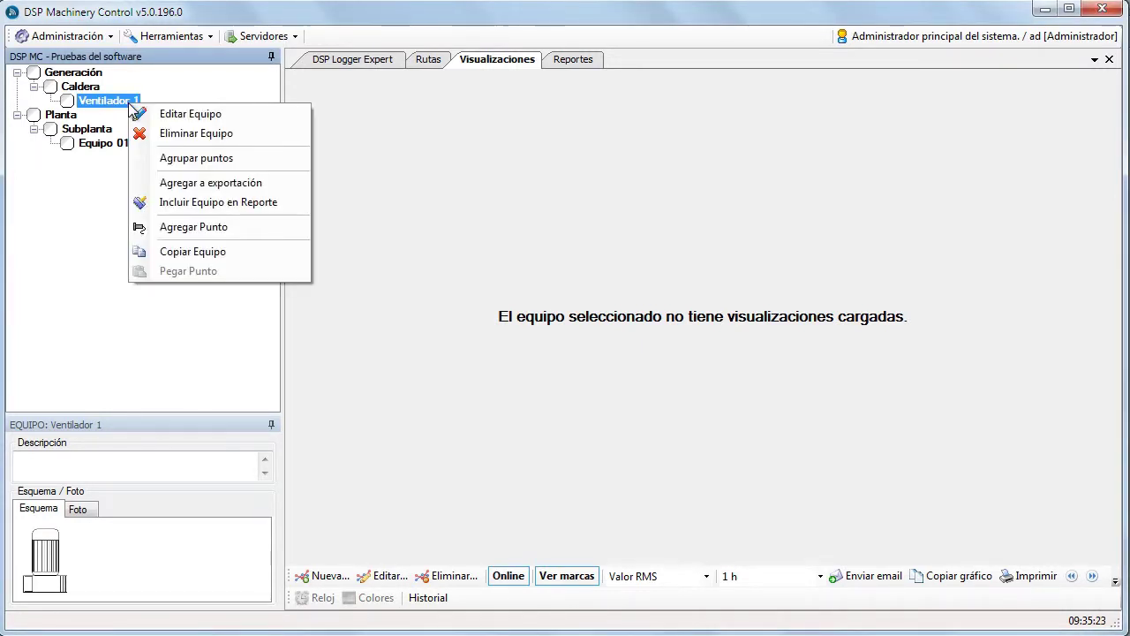
pyautogui.click(236, 231)
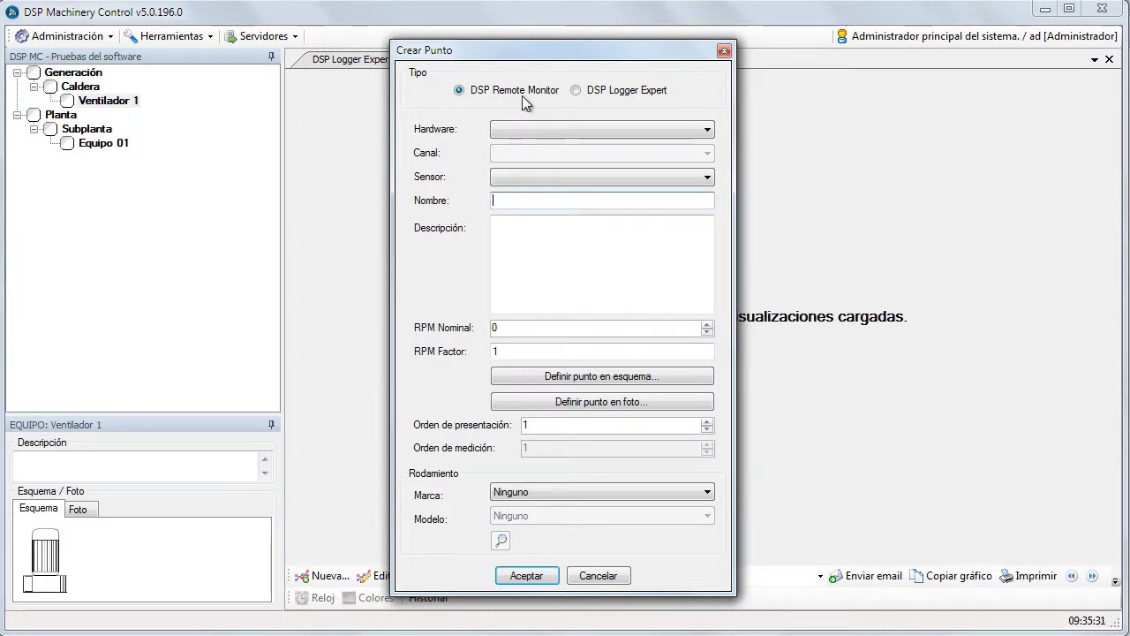
pyautogui.click(577, 92)
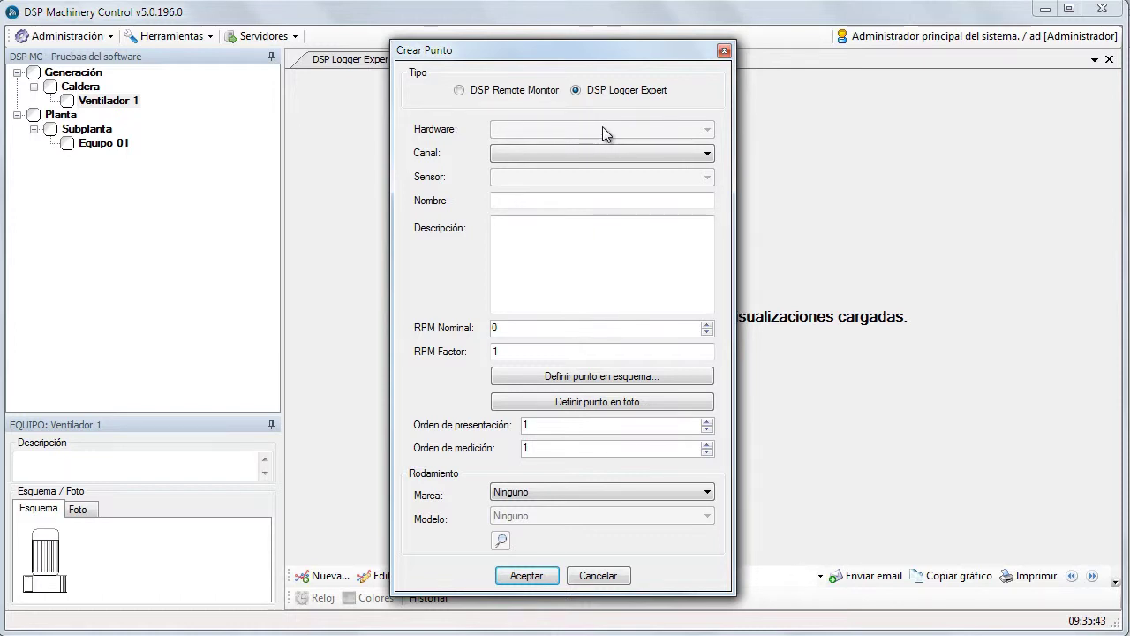
# Step: Try channels A, B and Triaxial A-X (A) for the new measurement point
pyautogui.click(643, 157)
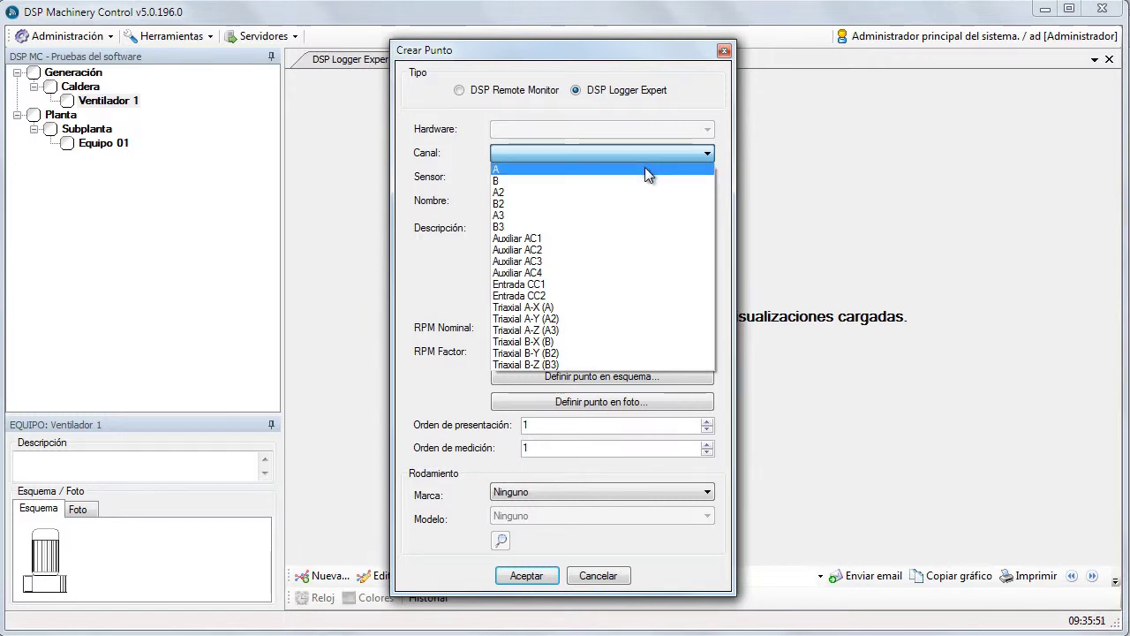
pyautogui.click(644, 169)
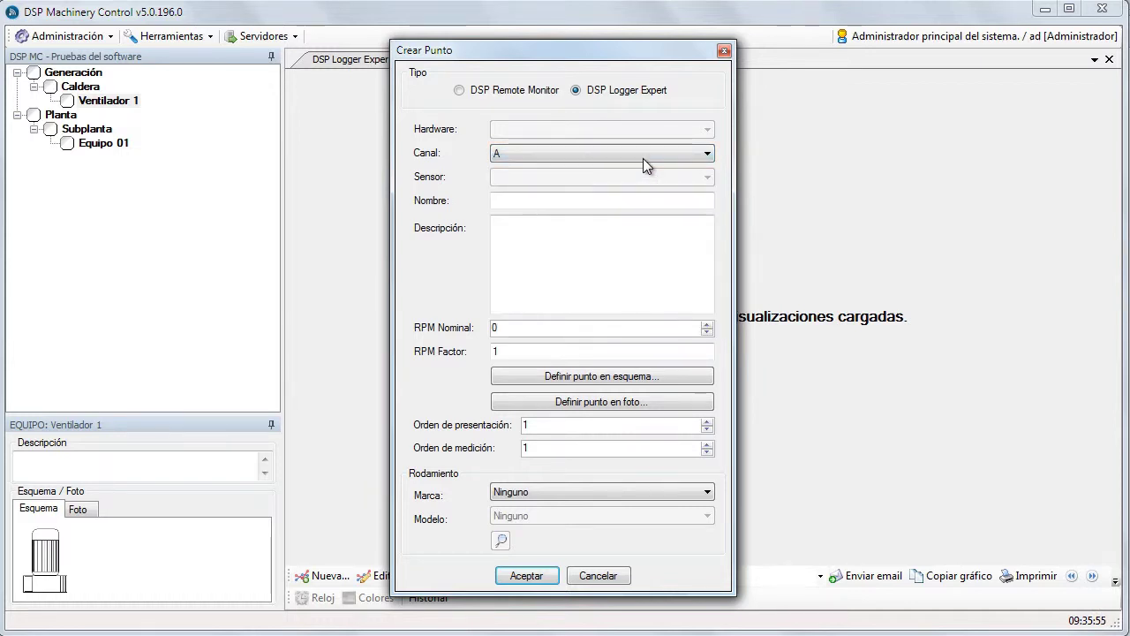
pyautogui.click(643, 158)
pyautogui.click(638, 175)
pyautogui.click(640, 156)
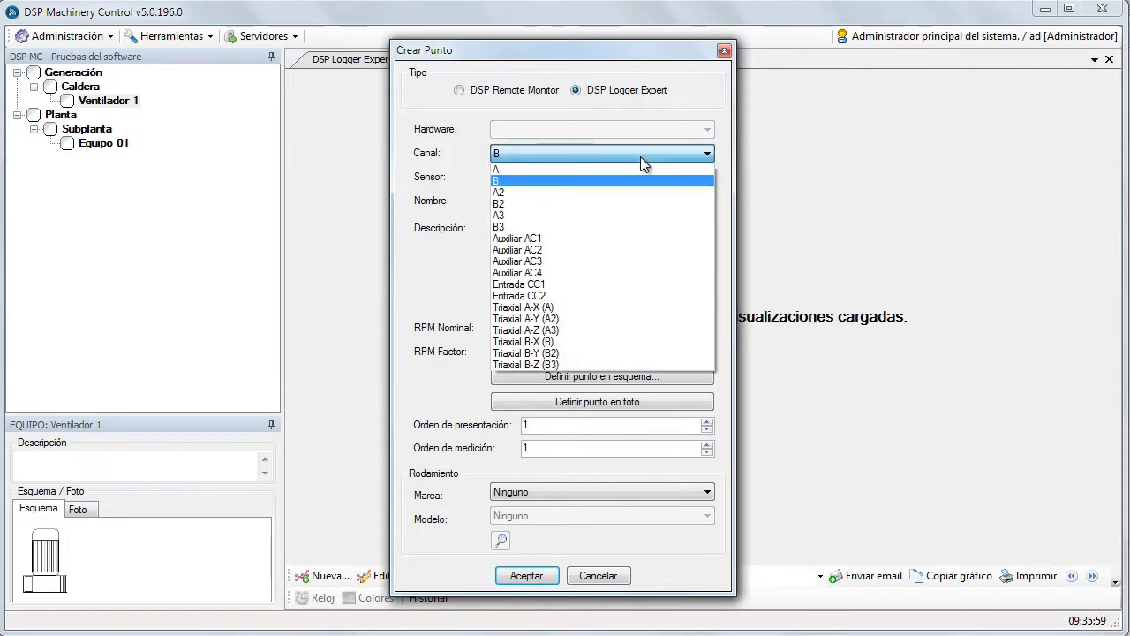
pyautogui.click(632, 306)
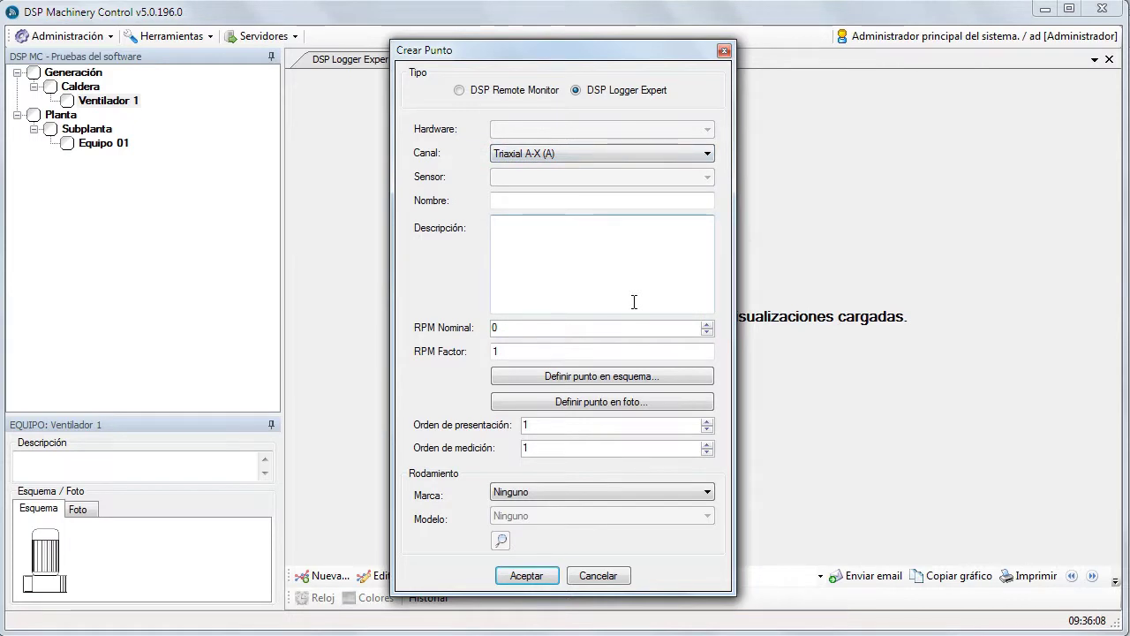
# Step: Set the new measurement point's channel to Auxiliar AC1
pyautogui.click(616, 155)
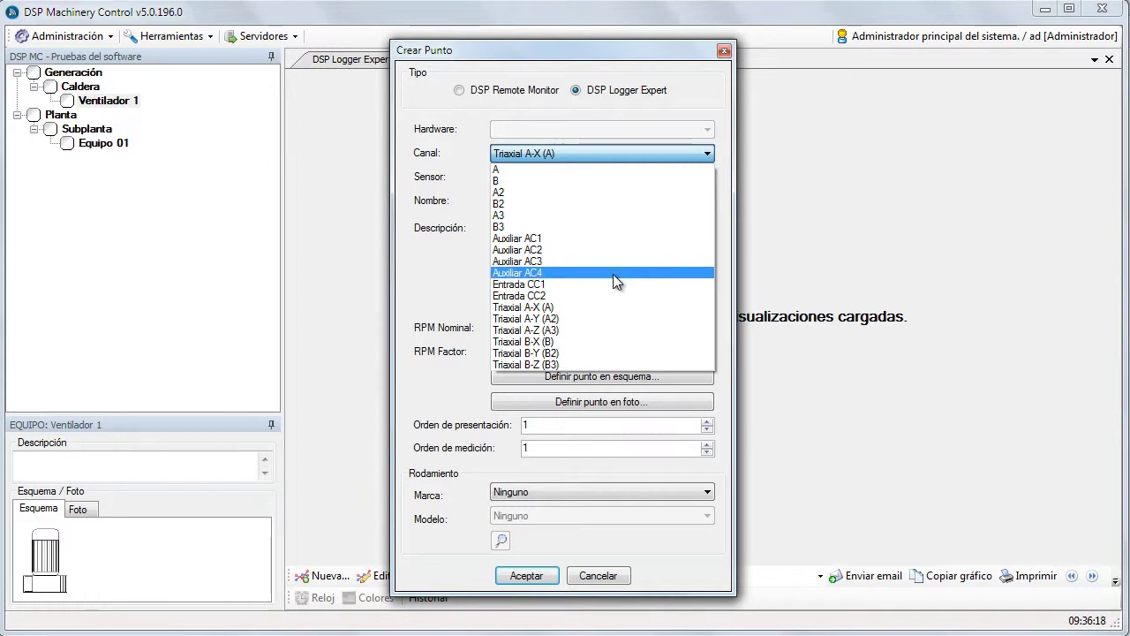
pyautogui.click(578, 237)
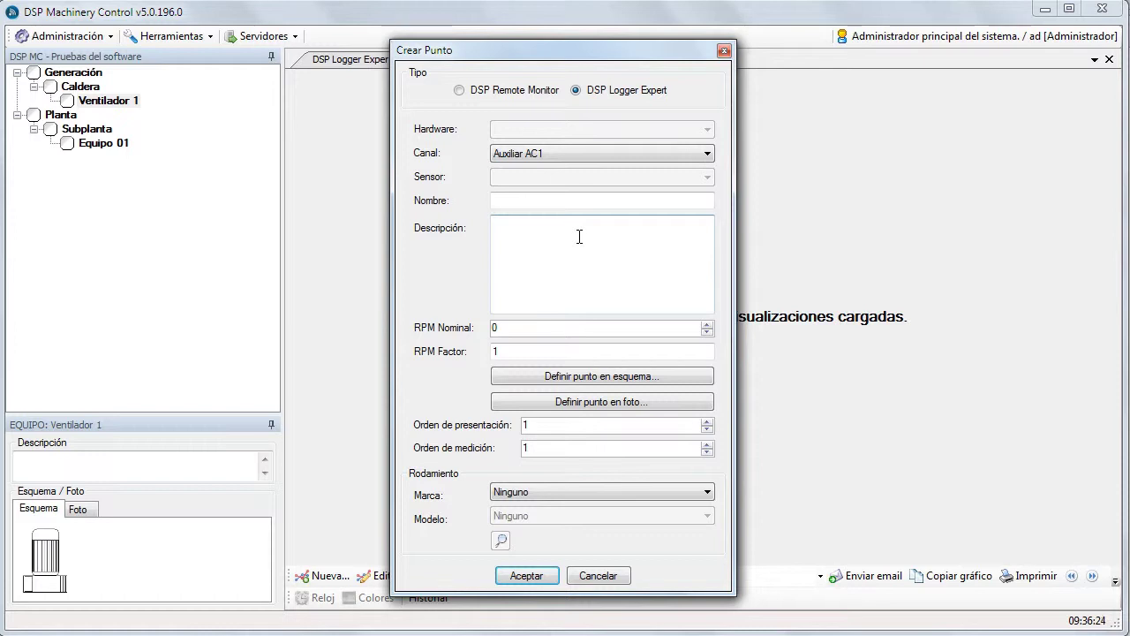
# Step: Try channel Entrada CC1 for the new measurement point and settle on channel A
pyautogui.click(577, 153)
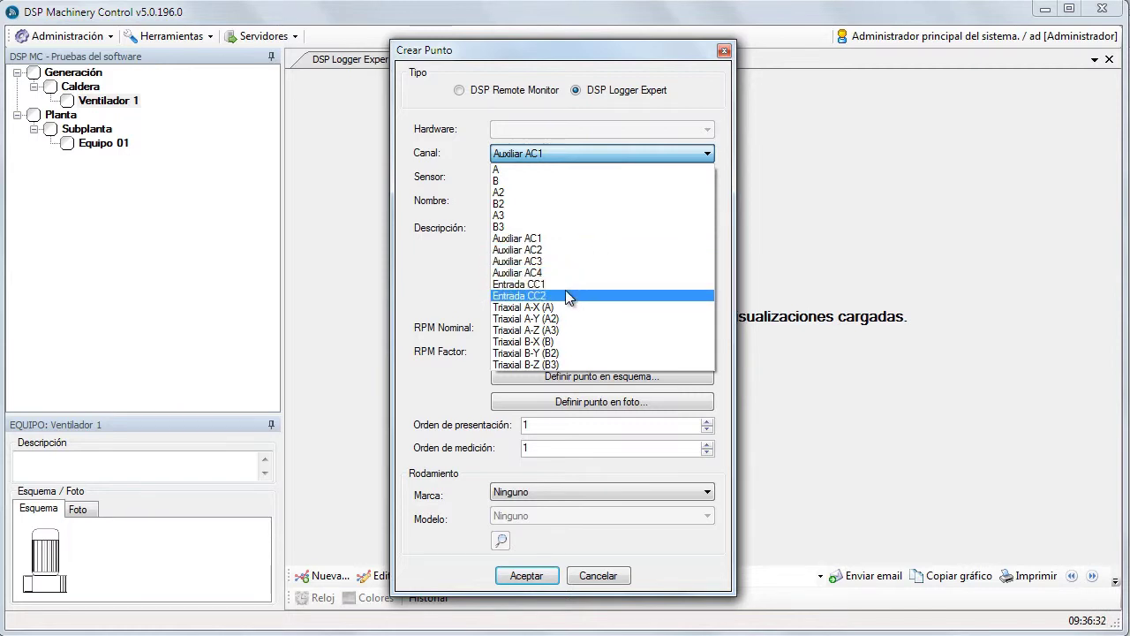
pyautogui.click(565, 284)
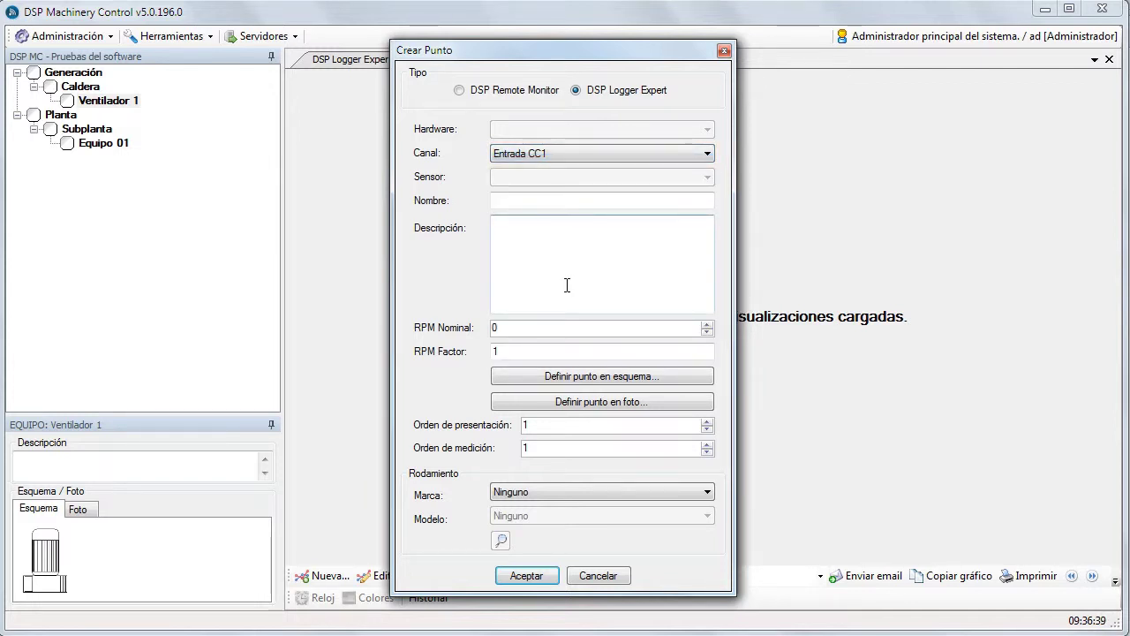
pyautogui.click(572, 160)
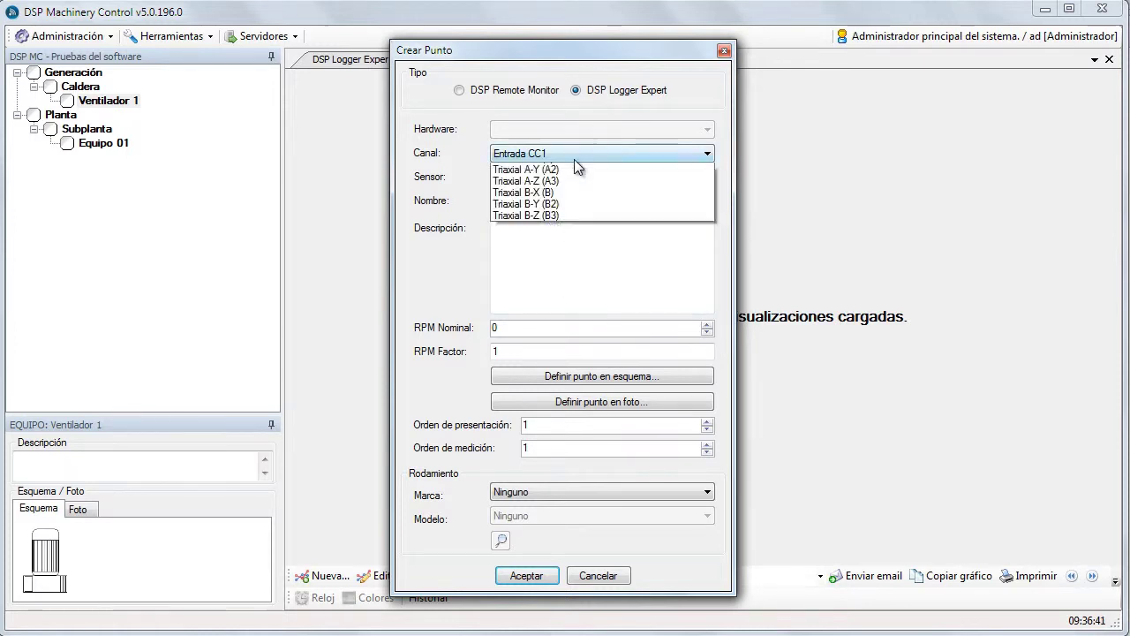
pyautogui.click(569, 167)
# Step: Name the new measurement point "Punto 01 Vertical"
pyautogui.click(560, 199)
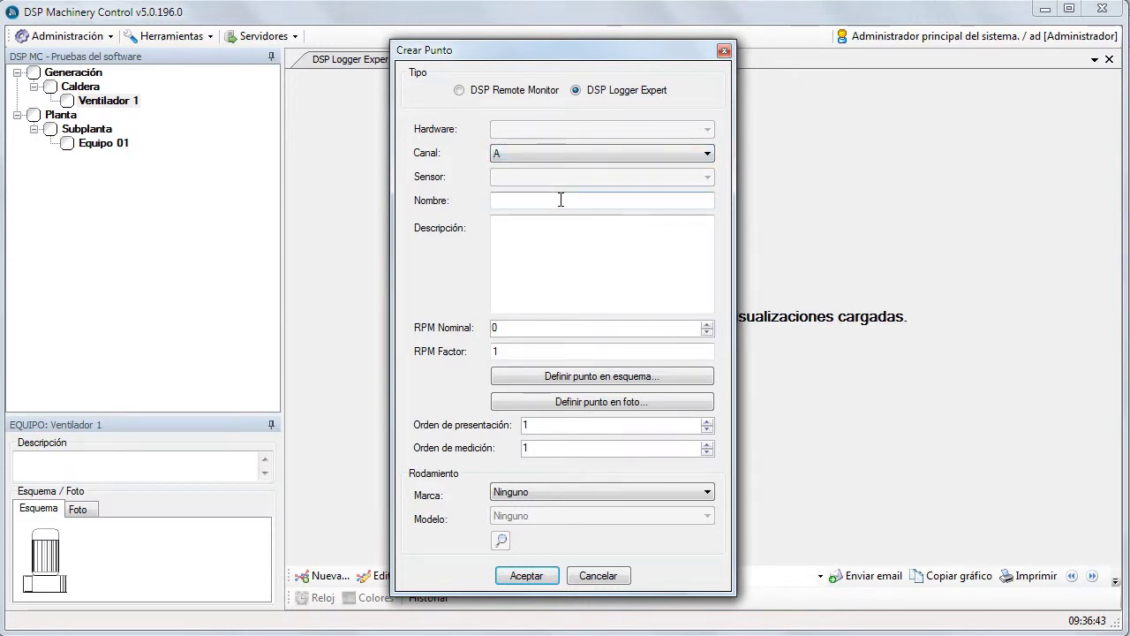
pyautogui.write('Pu')
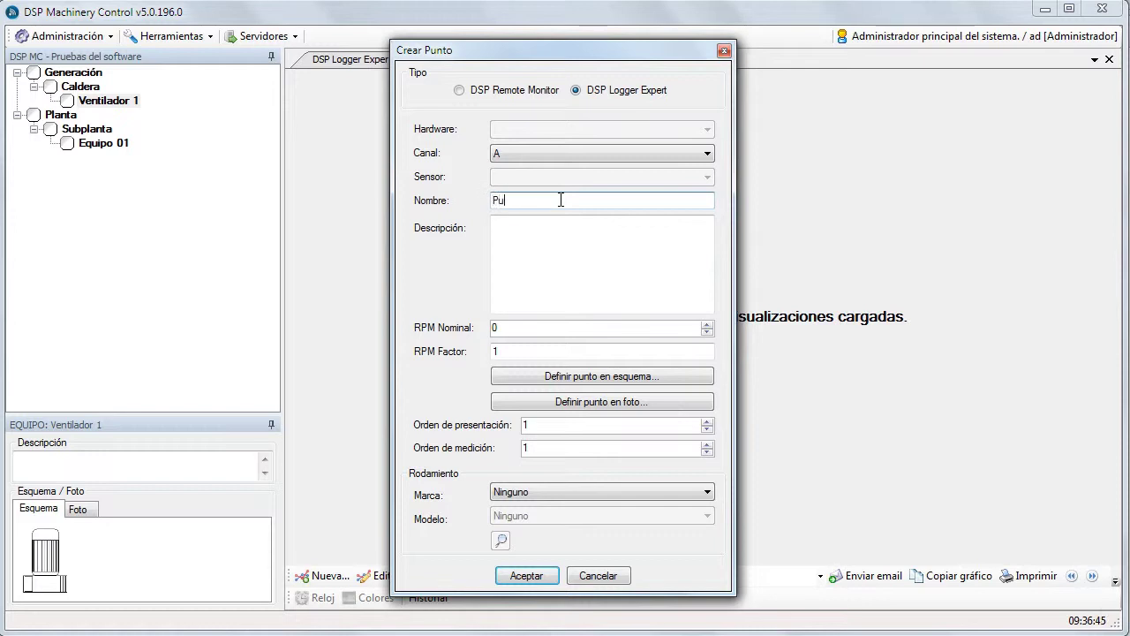
pyautogui.write('nto 01')
pyautogui.write('Vertica')
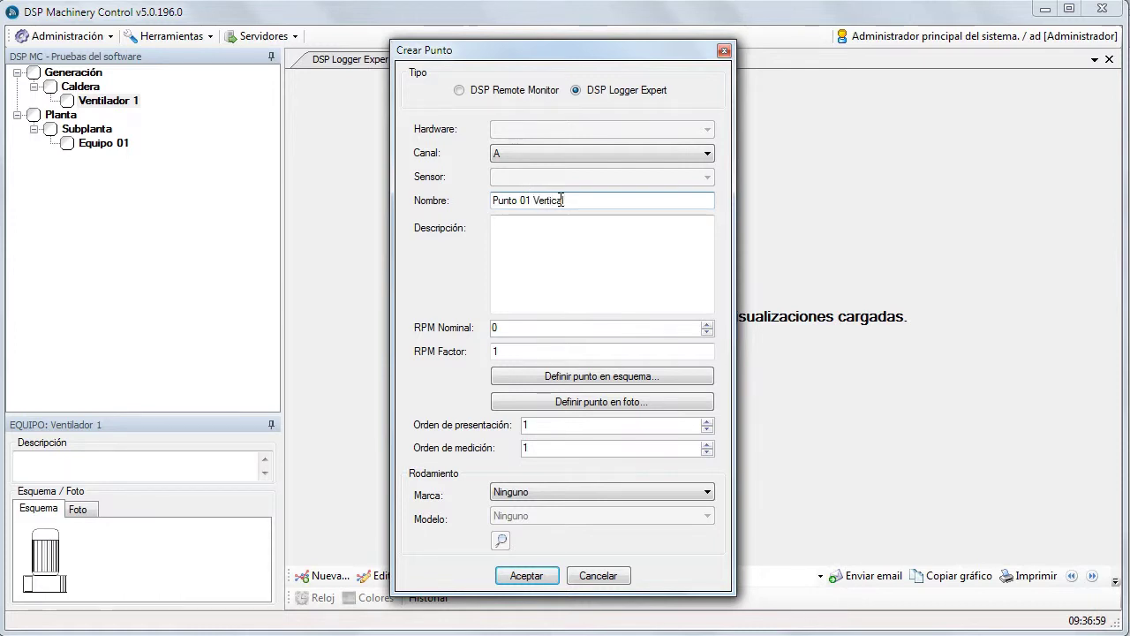
pyautogui.write('l')
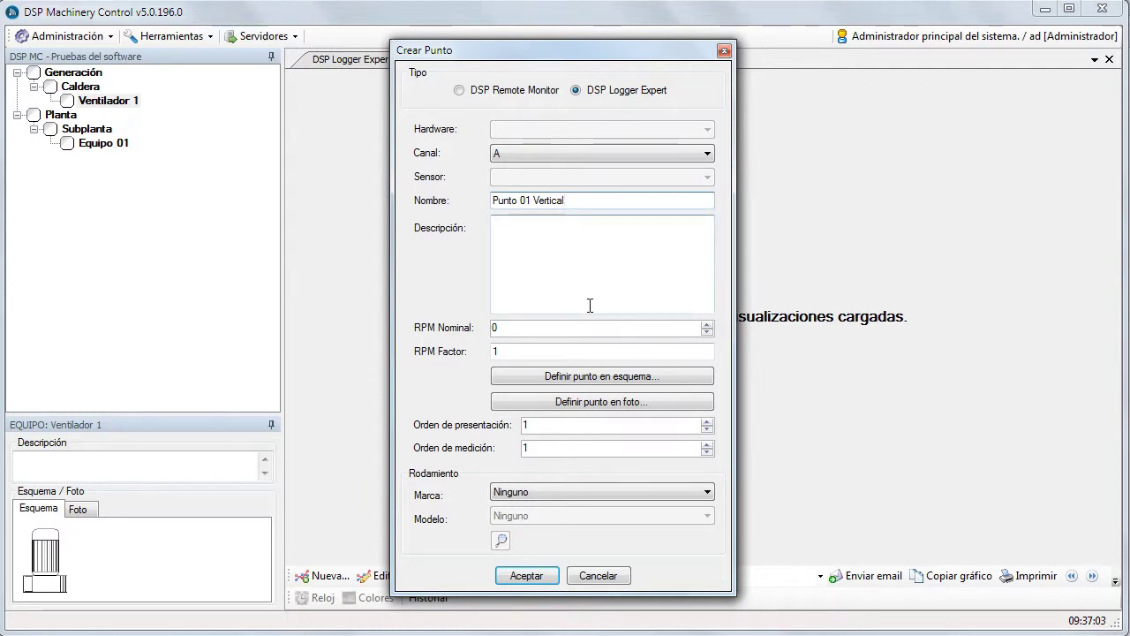
# Step: Set the measurement point's nominal RPM to 3000
pyautogui.click(586, 328)
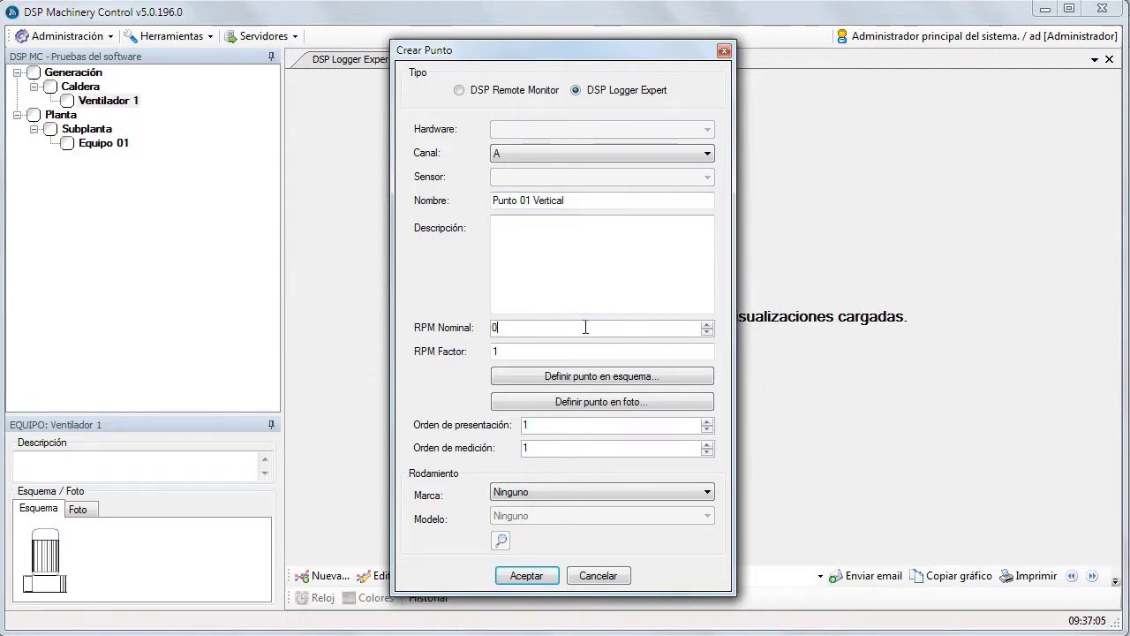
pyautogui.press('BackSpace')
pyautogui.write('3000')
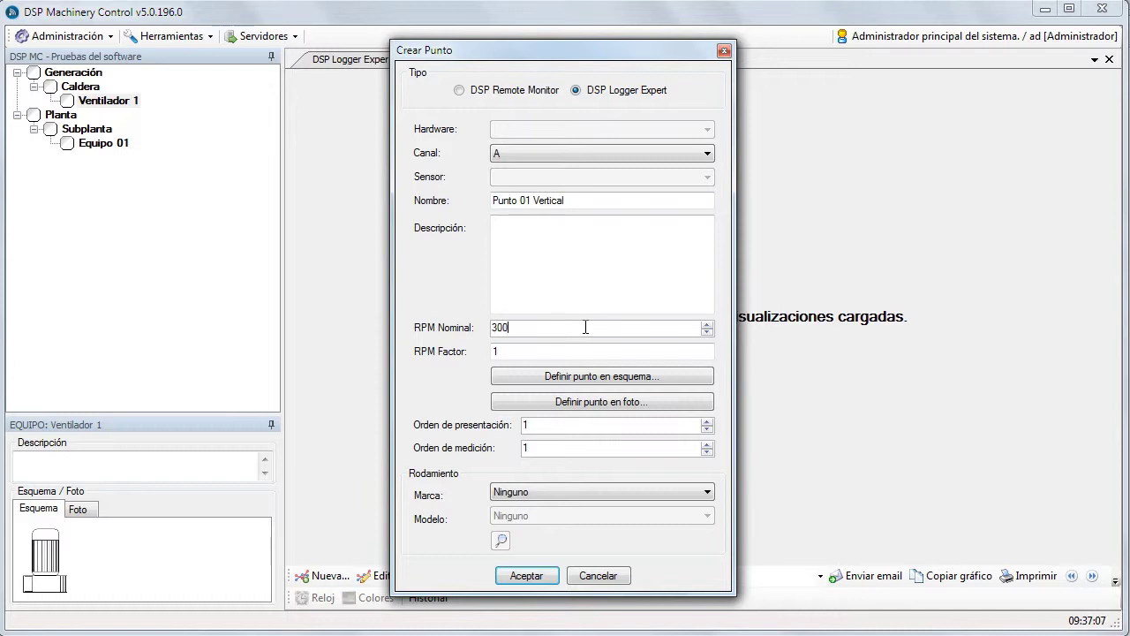
# Step: Assign an SKF bearing, model 6001, to the new measurement point
pyautogui.click(573, 492)
pyautogui.click(565, 443)
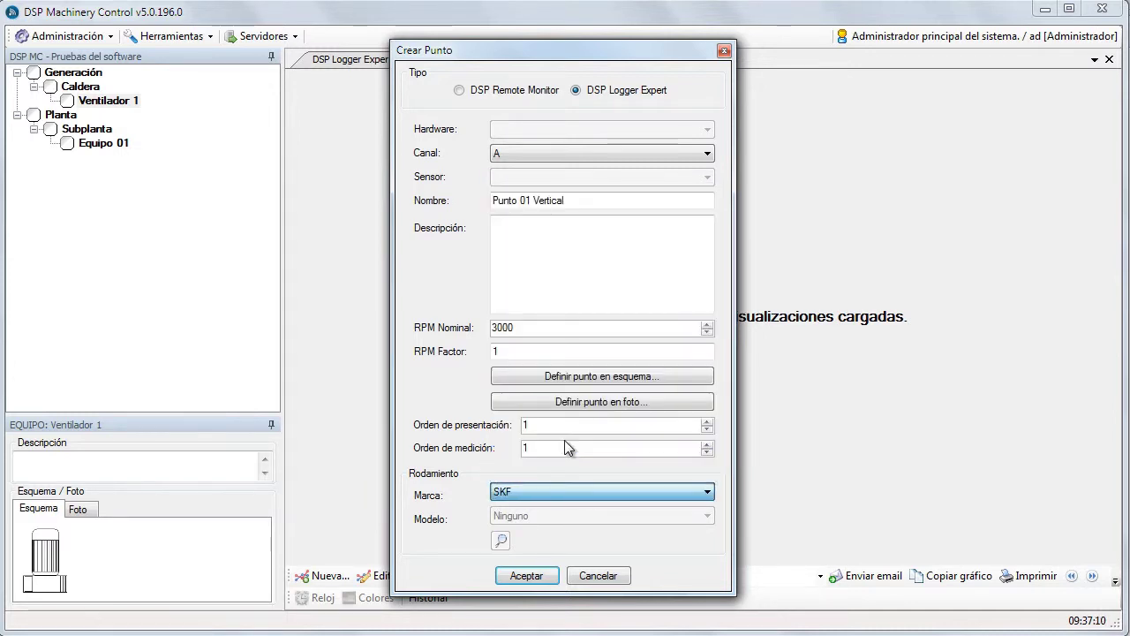
pyautogui.click(557, 519)
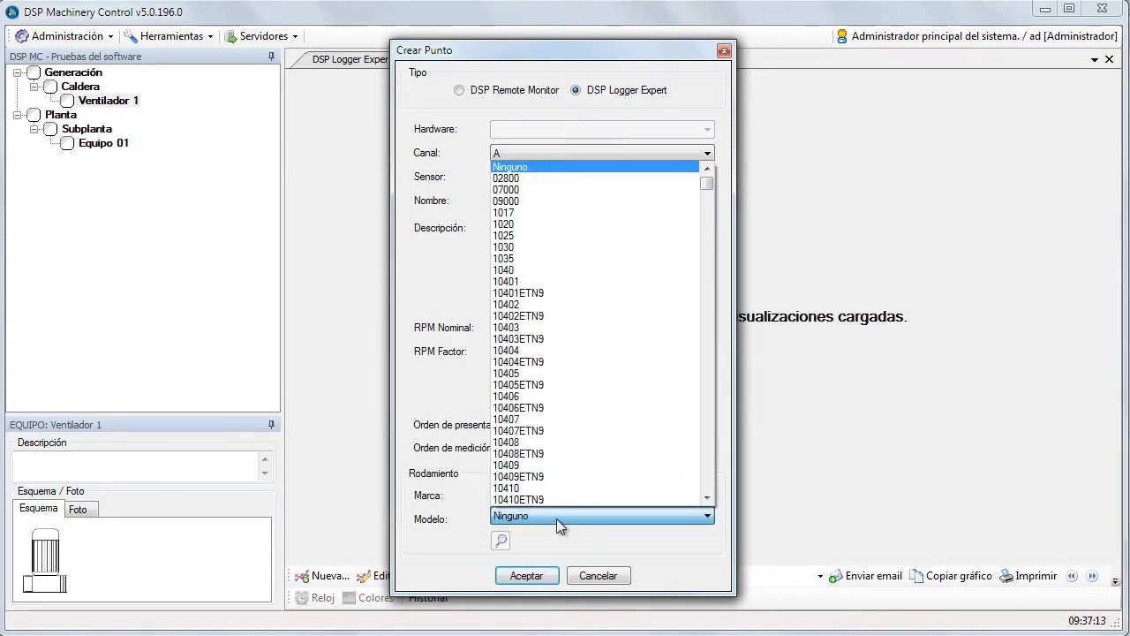
pyautogui.press('6')
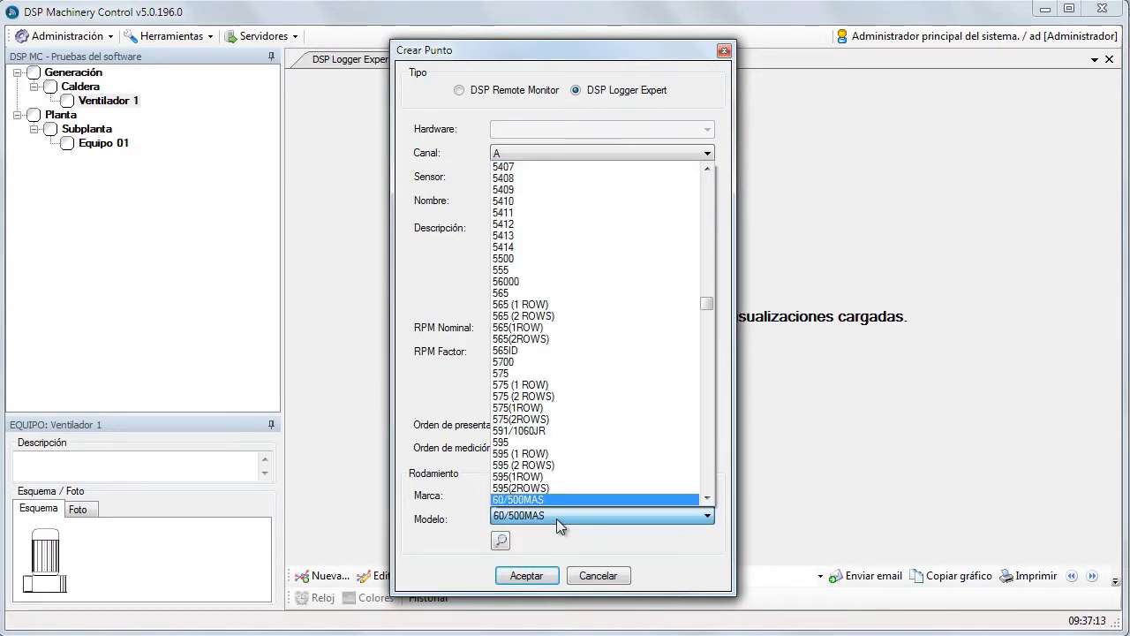
pyautogui.click(706, 499)
pyautogui.click(655, 494)
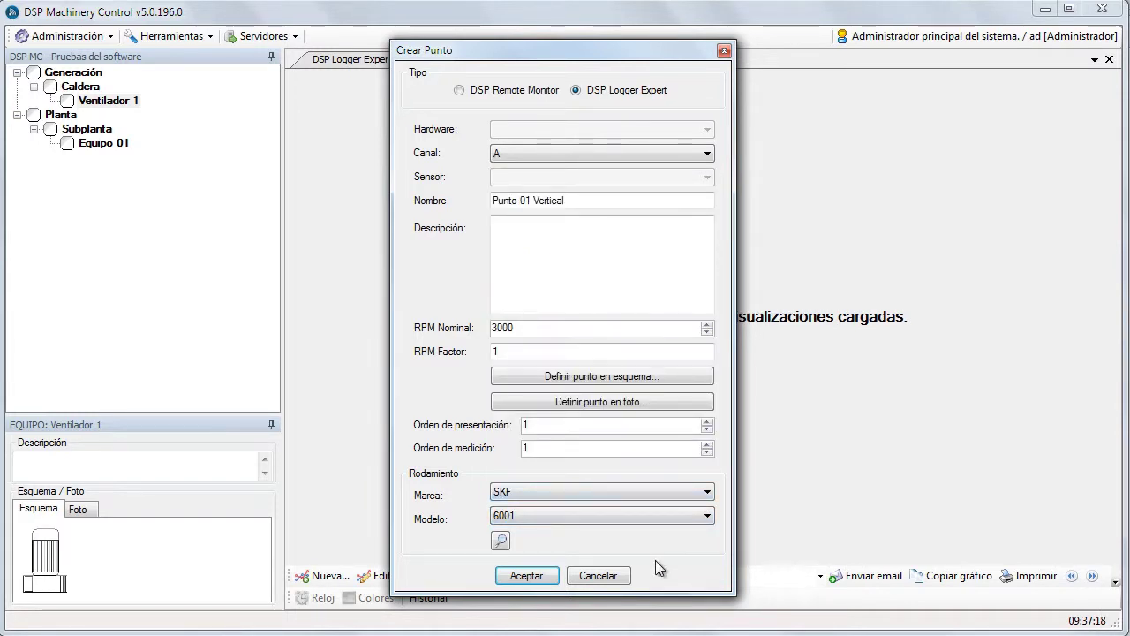
# Step: Mark the point's position on the equipment scheme, in the middle of the motor's top cap, and accept it
pyautogui.click(585, 377)
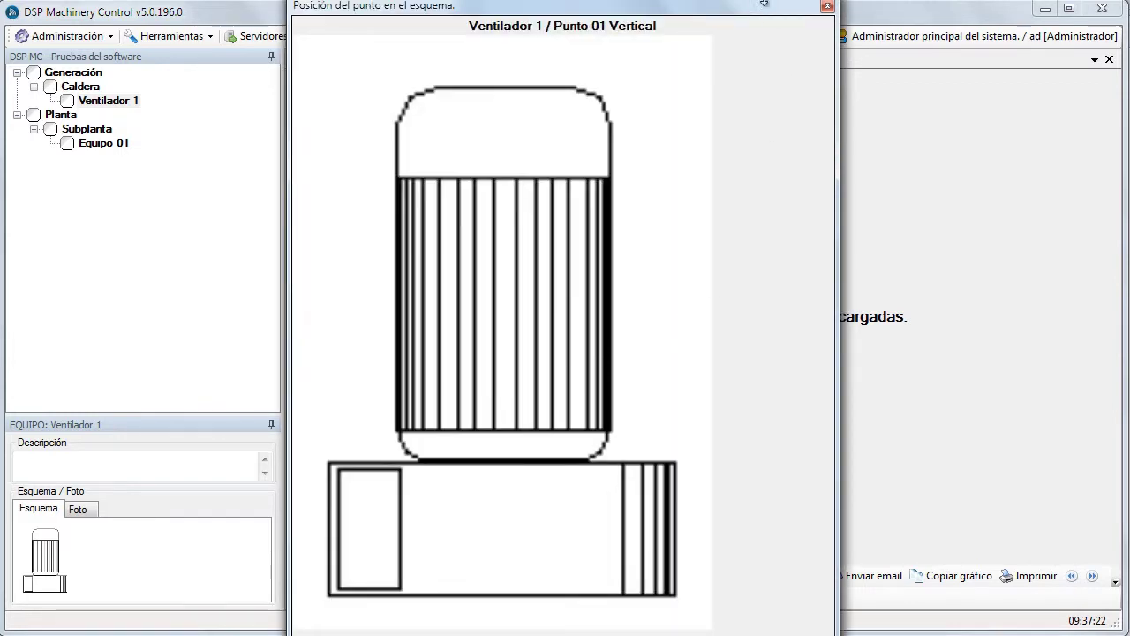
pyautogui.moveTo(834, 3); pyautogui.dragTo(677, 54)
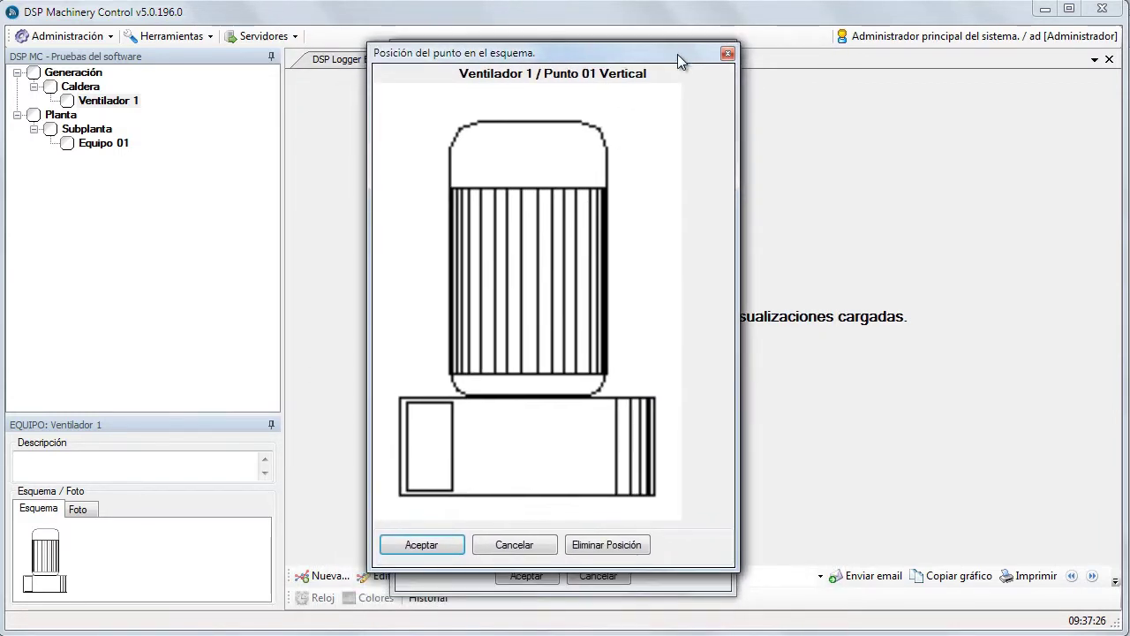
pyautogui.click(528, 147)
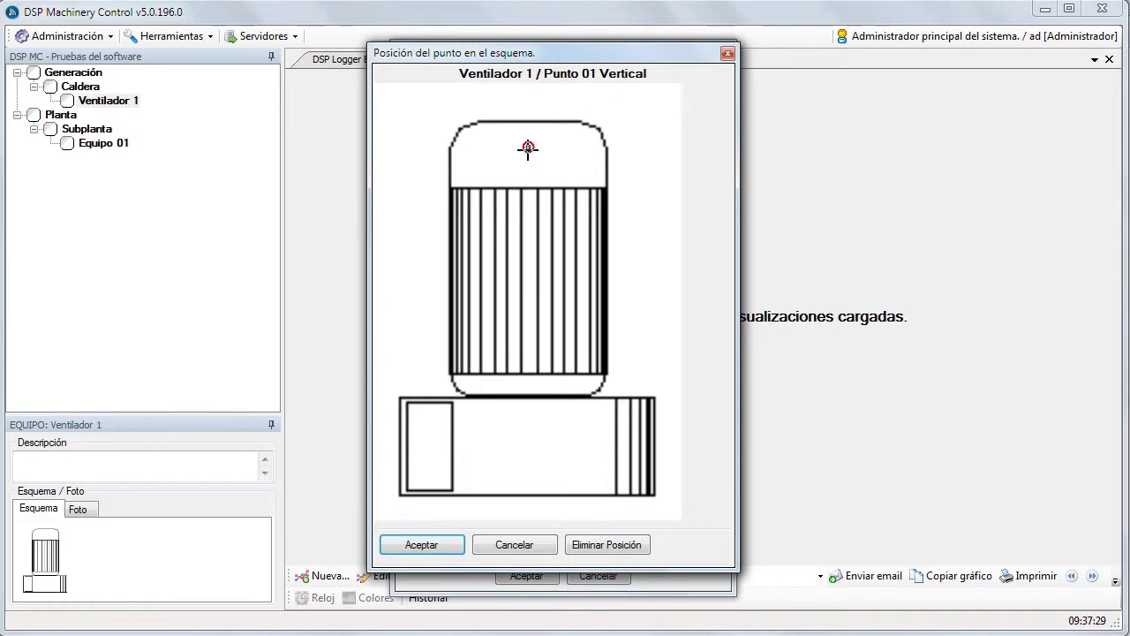
pyautogui.click(425, 546)
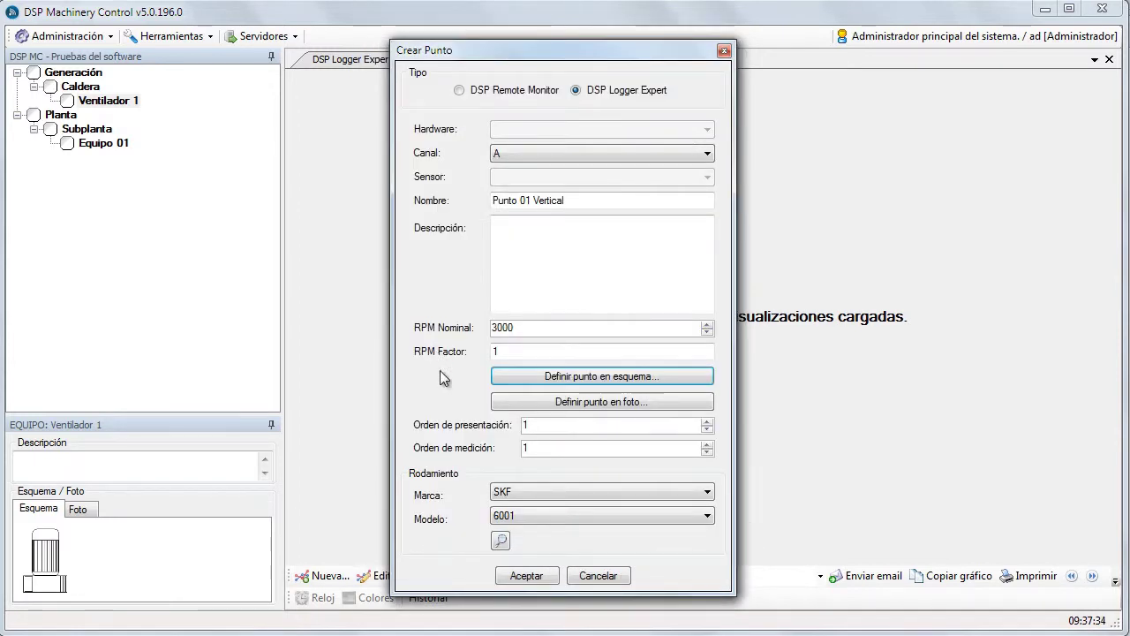
# Step: Mark the point's position on the fan photo, on top of the blue motor beside the housing, and accept it
pyautogui.click(603, 402)
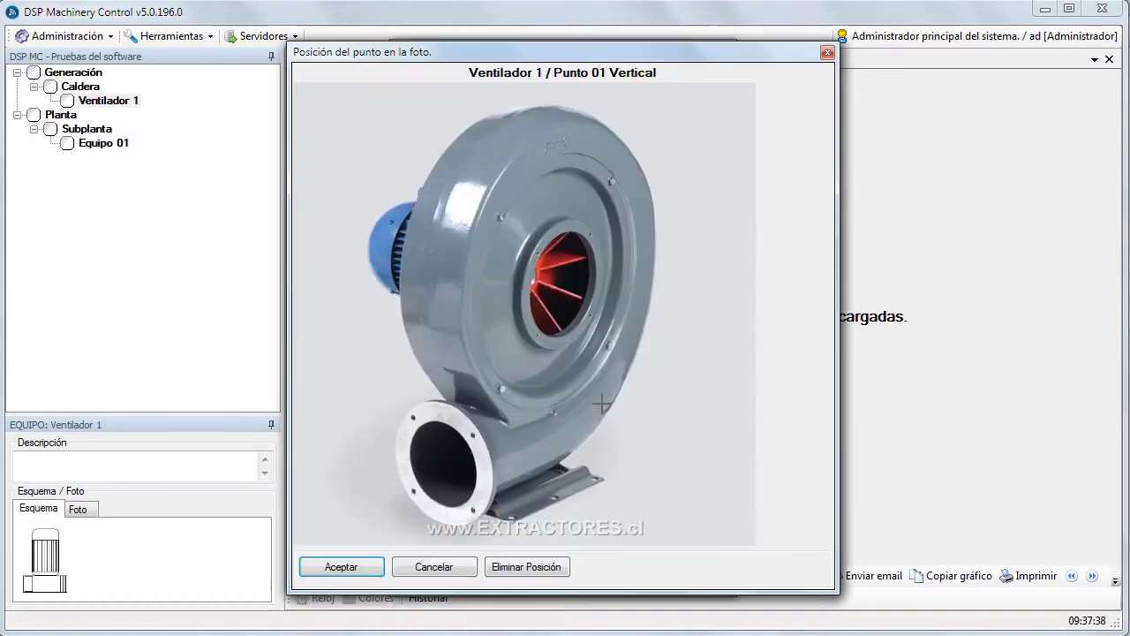
pyautogui.click(404, 203)
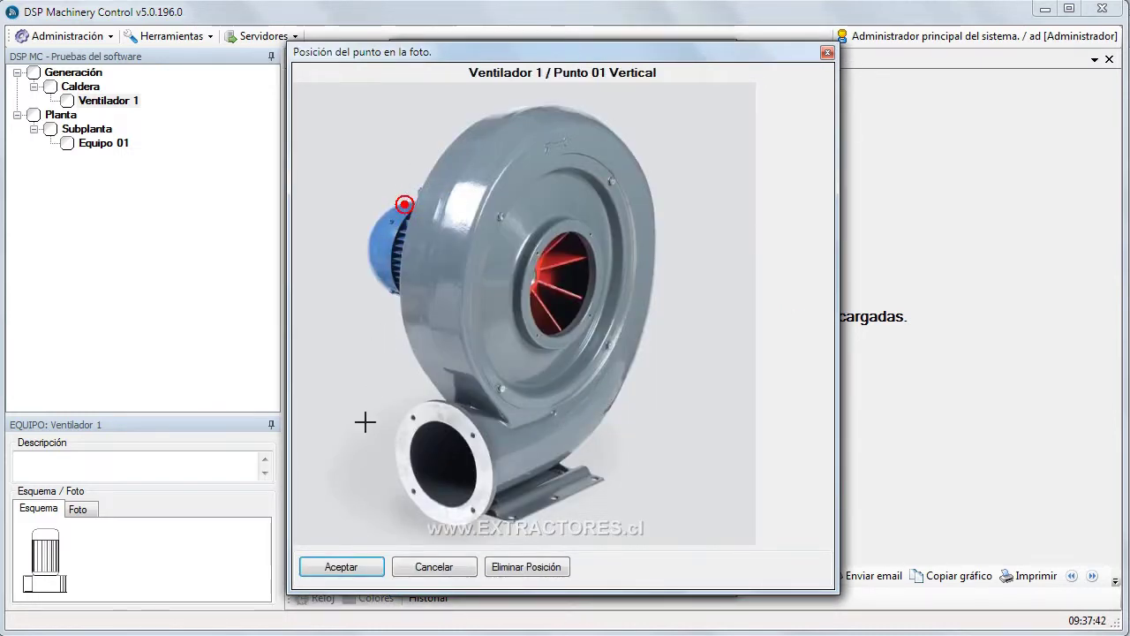
pyautogui.click(341, 567)
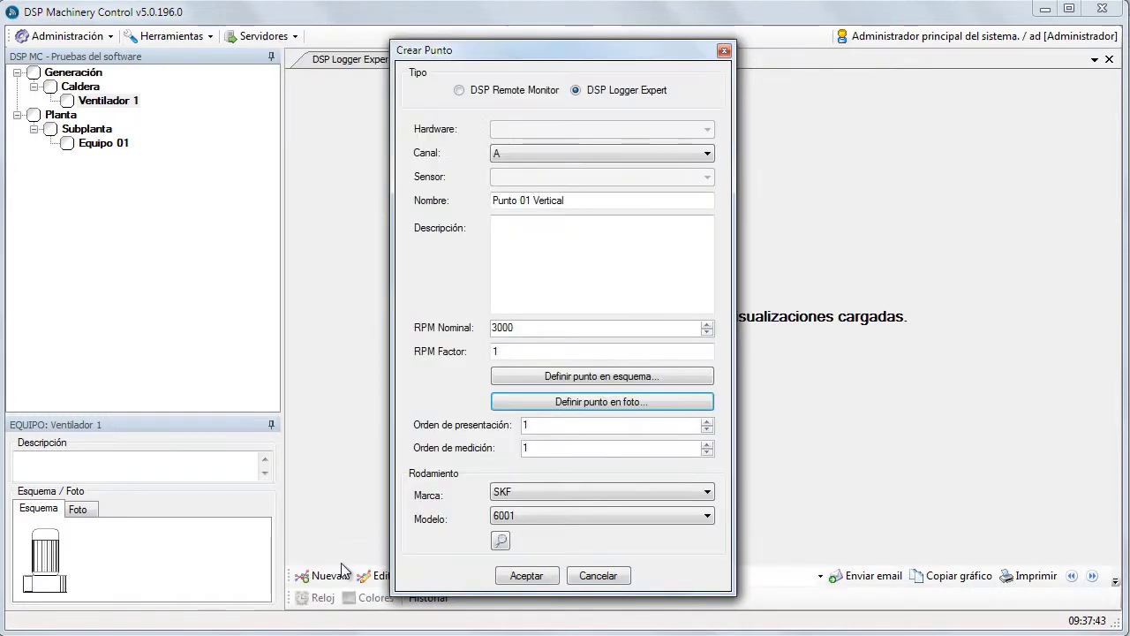
# Step: Try 3 as the point's measurement order and set it back to 1
pyautogui.click(644, 425)
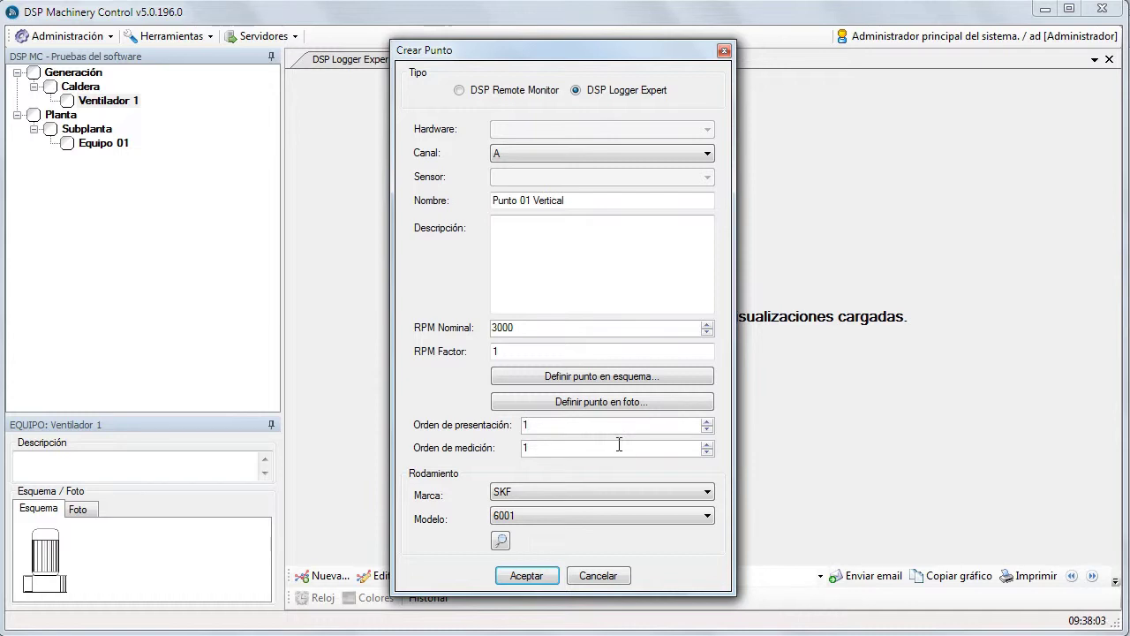
pyautogui.click(619, 447)
pyautogui.press('BackSpace')
pyautogui.write('3')
pyautogui.press('BackSpace')
pyautogui.write('1')
# Step: Review the channel options, keep channel A and create the measurement point
pyautogui.click(611, 154)
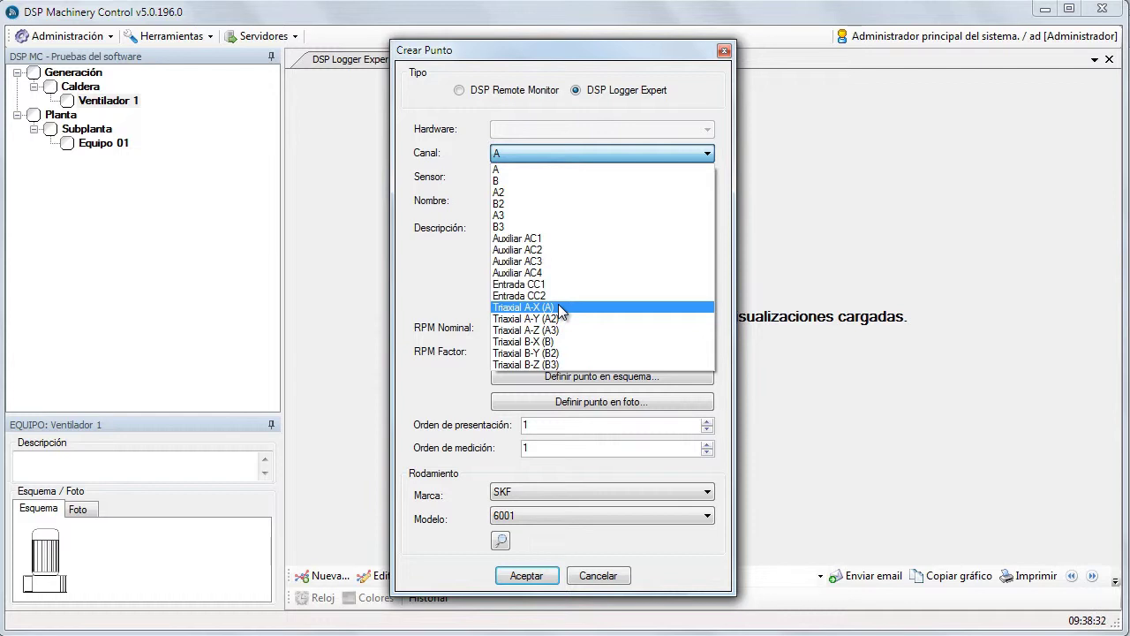
pyautogui.click(511, 156)
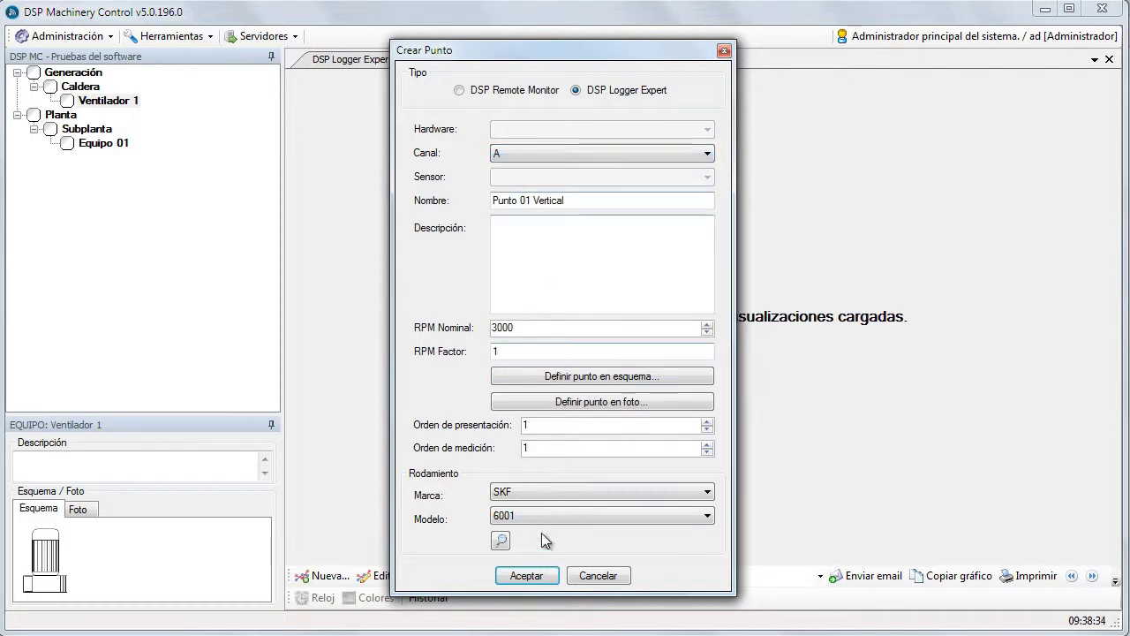
pyautogui.click(533, 578)
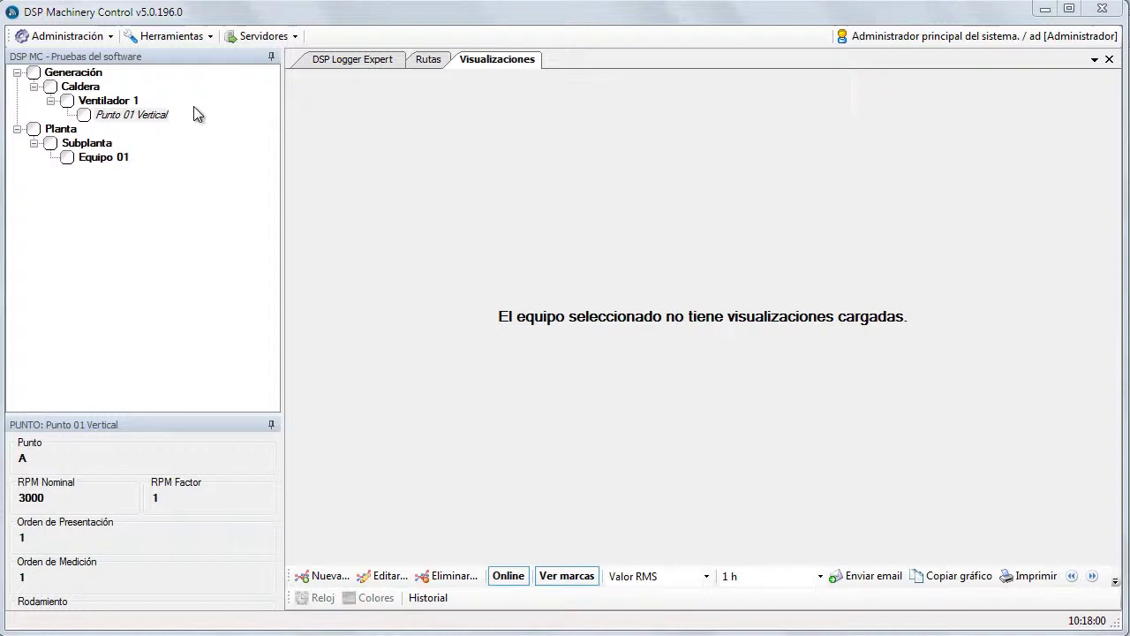
# Step: Start a new measurement on Punto 01 Vertical and set its measurement type to Espectro
pyautogui.click(139, 117)
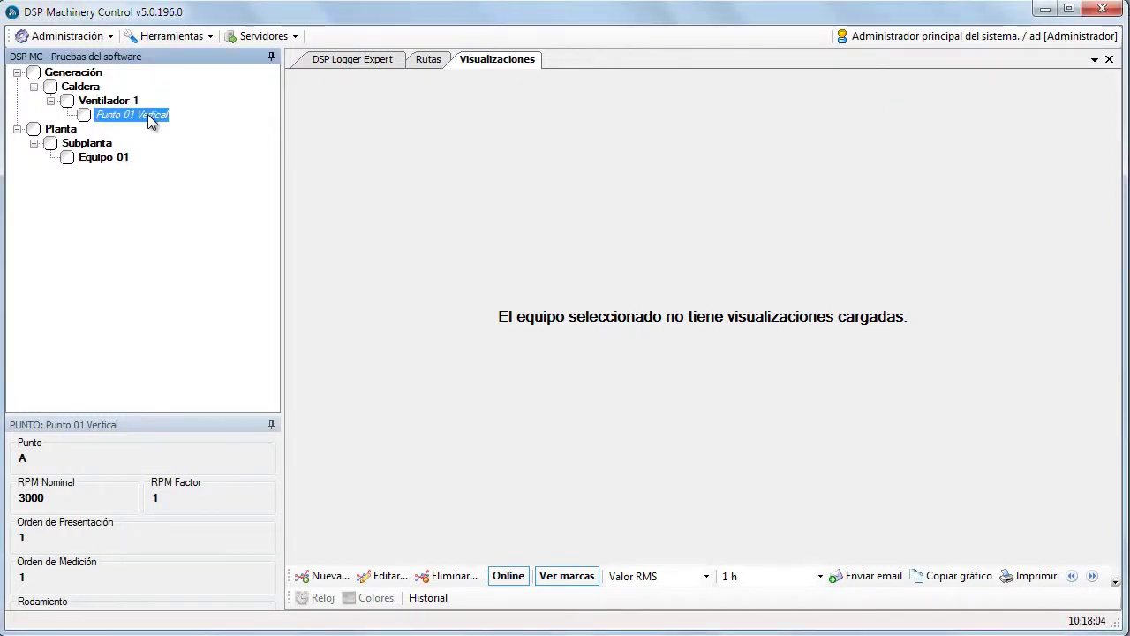
pyautogui.rightClick(148, 114)
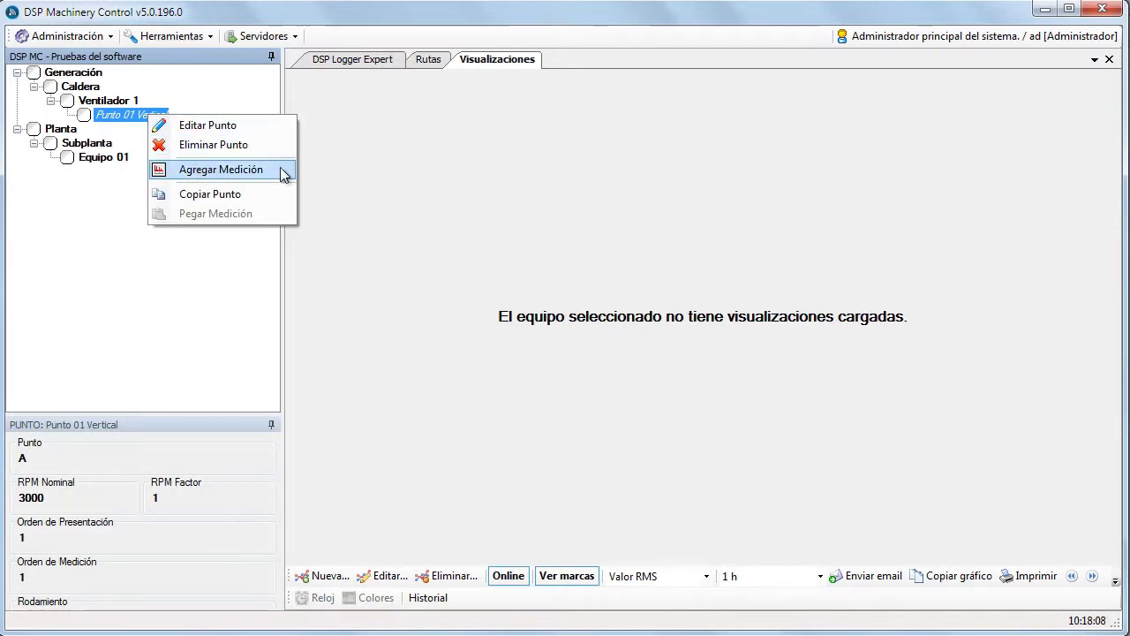
pyautogui.click(271, 174)
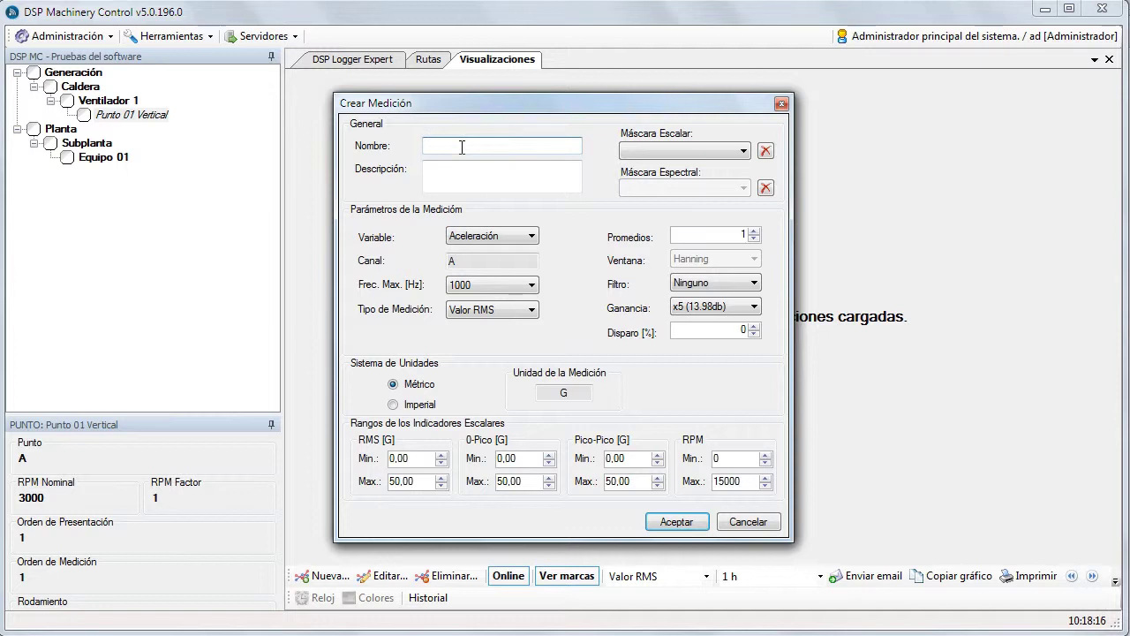
pyautogui.click(462, 148)
pyautogui.click(496, 310)
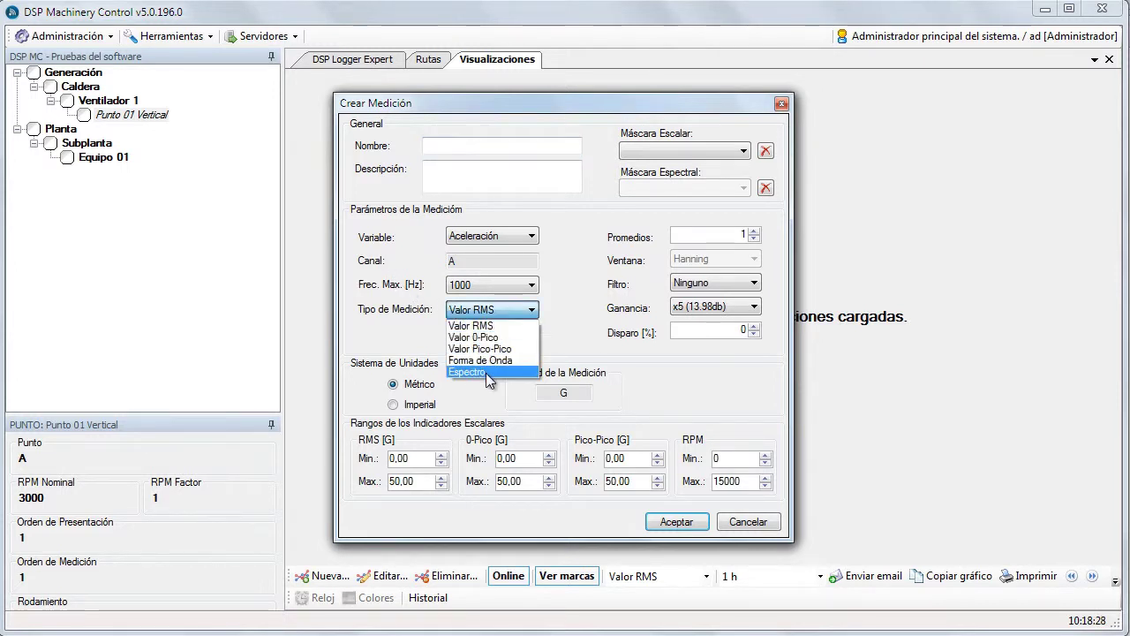
pyautogui.click(472, 385)
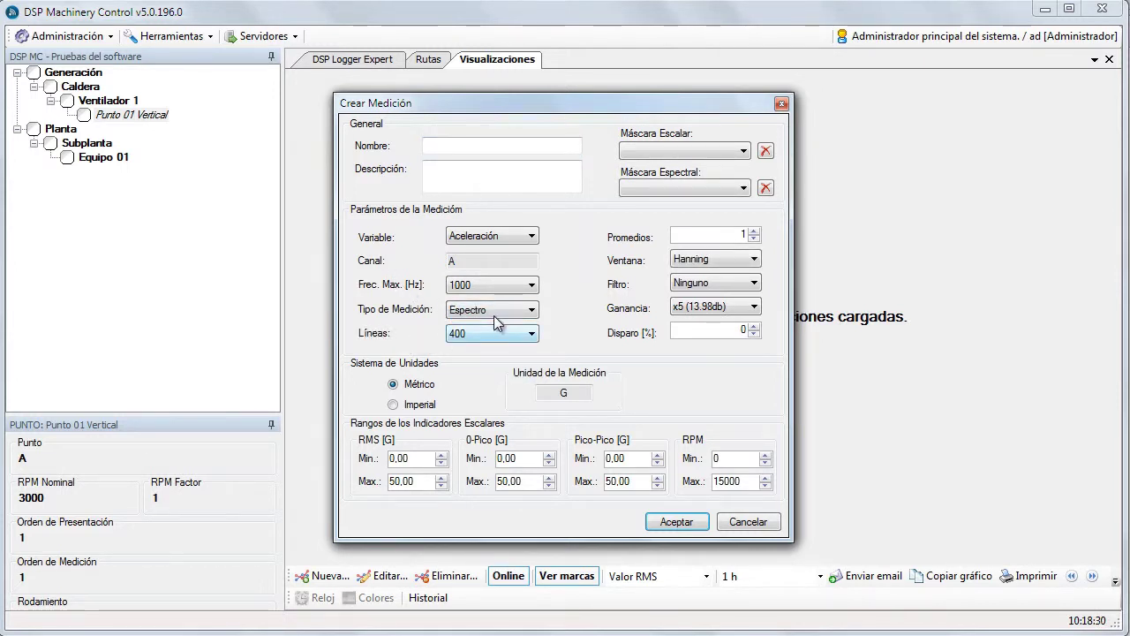
# Step: Name the measurement "Espectro de Velocidad" and describe it as "a 500 Hz"
pyautogui.click(429, 143)
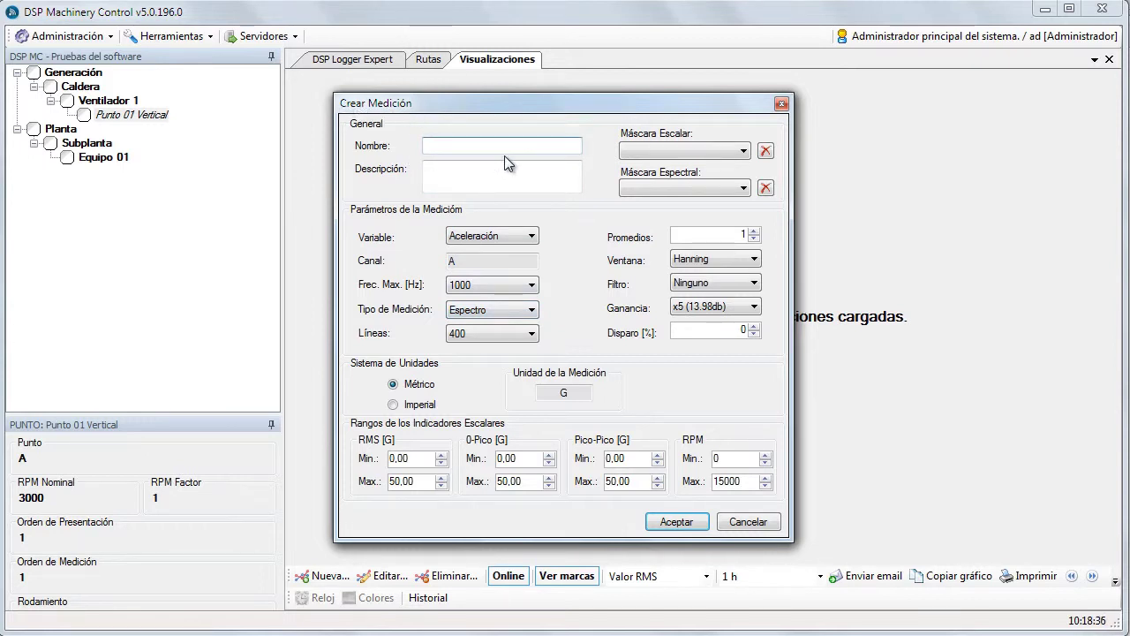
pyautogui.write('Espectro de Velocidad')
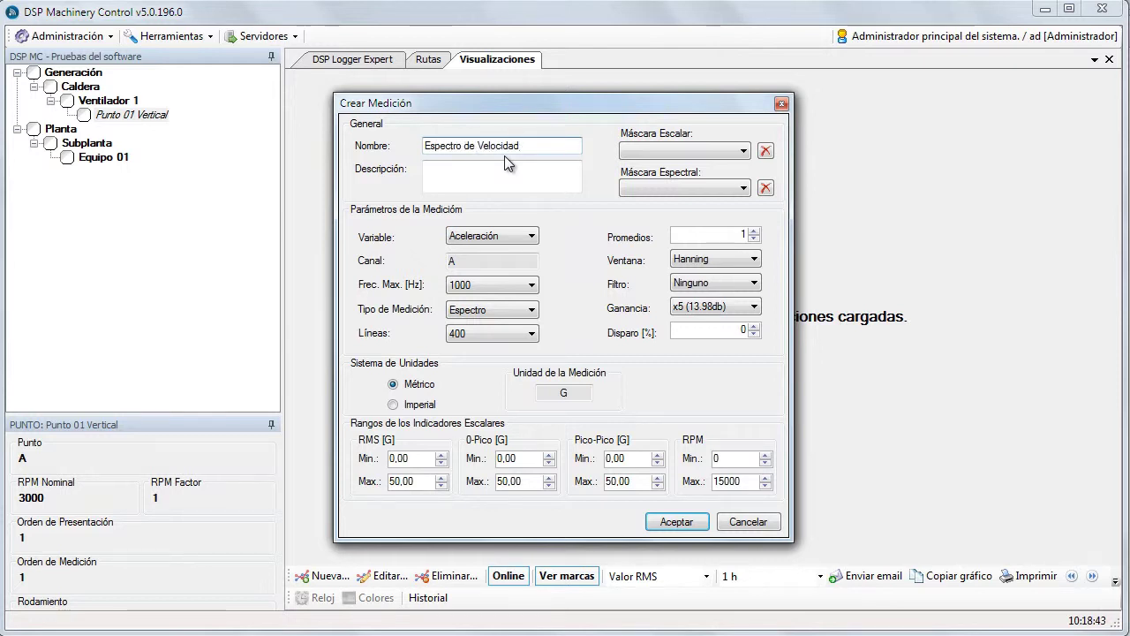
pyautogui.click(499, 181)
pyautogui.write('a 50')
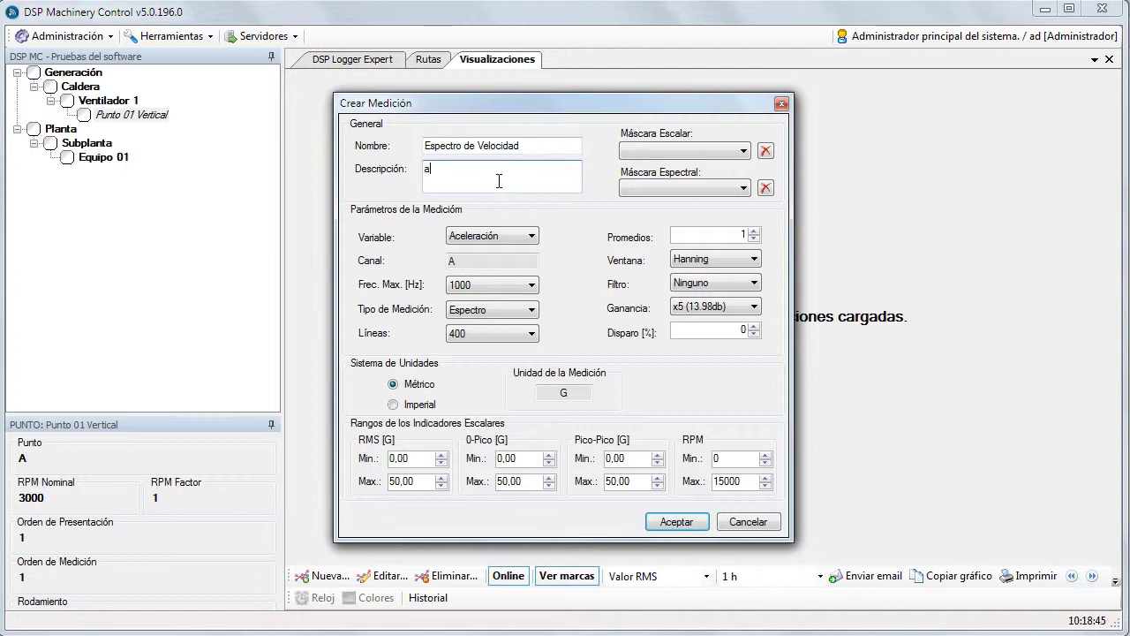
pyautogui.write('0 Hz')
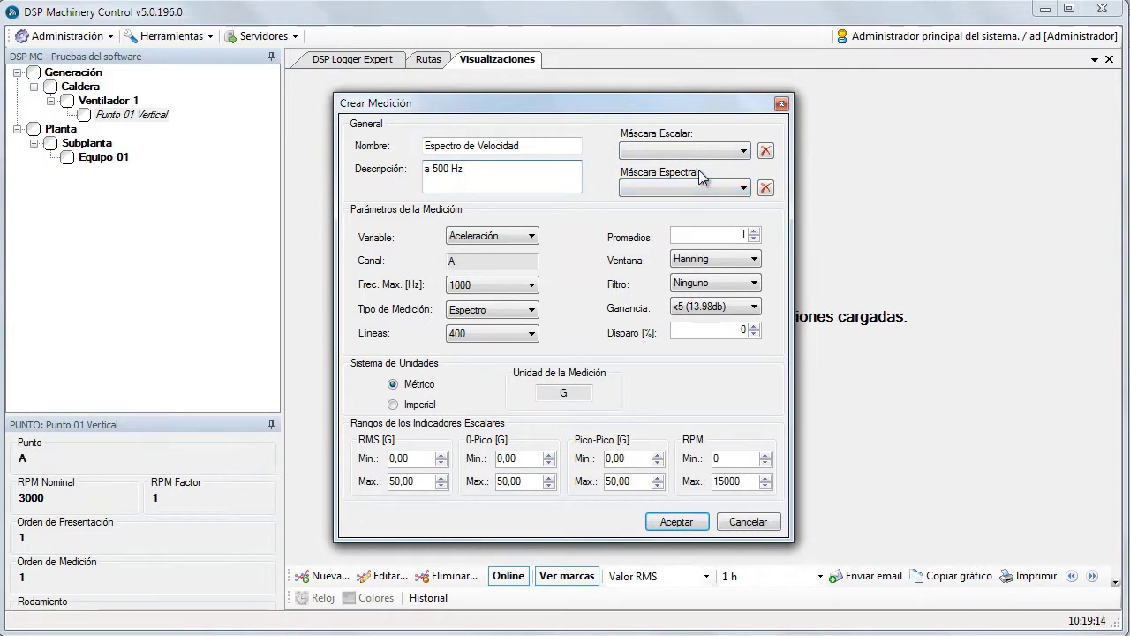
# Step: Try A-RMS-G as the measurement's scalar mask and review the spectral mask options without choosing one
pyautogui.click(743, 188)
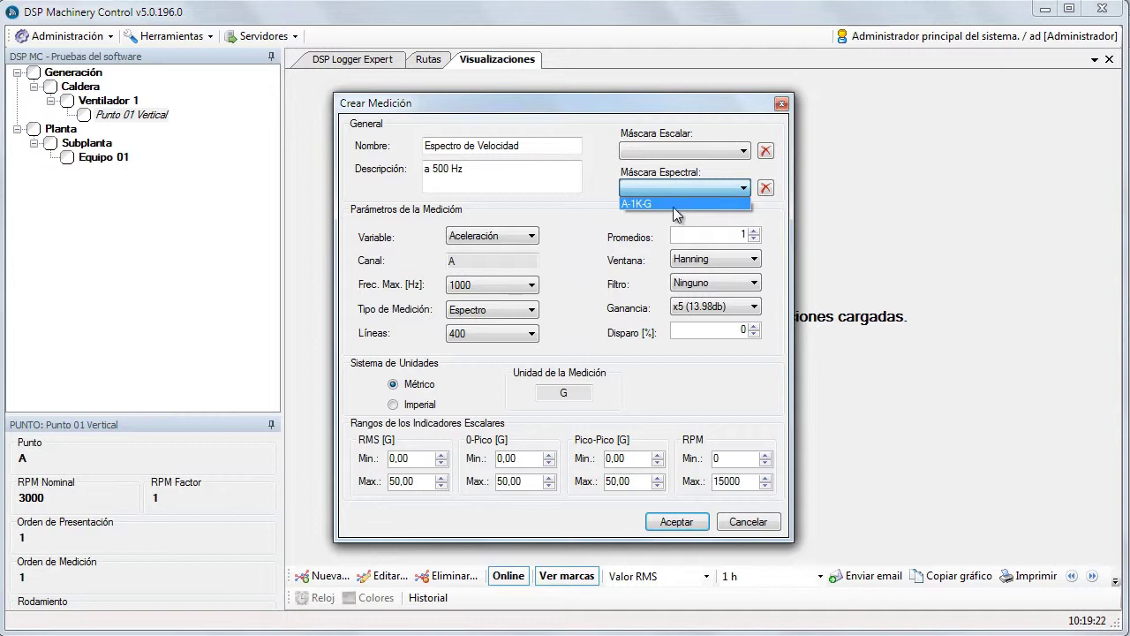
pyautogui.click(743, 188)
pyautogui.click(744, 151)
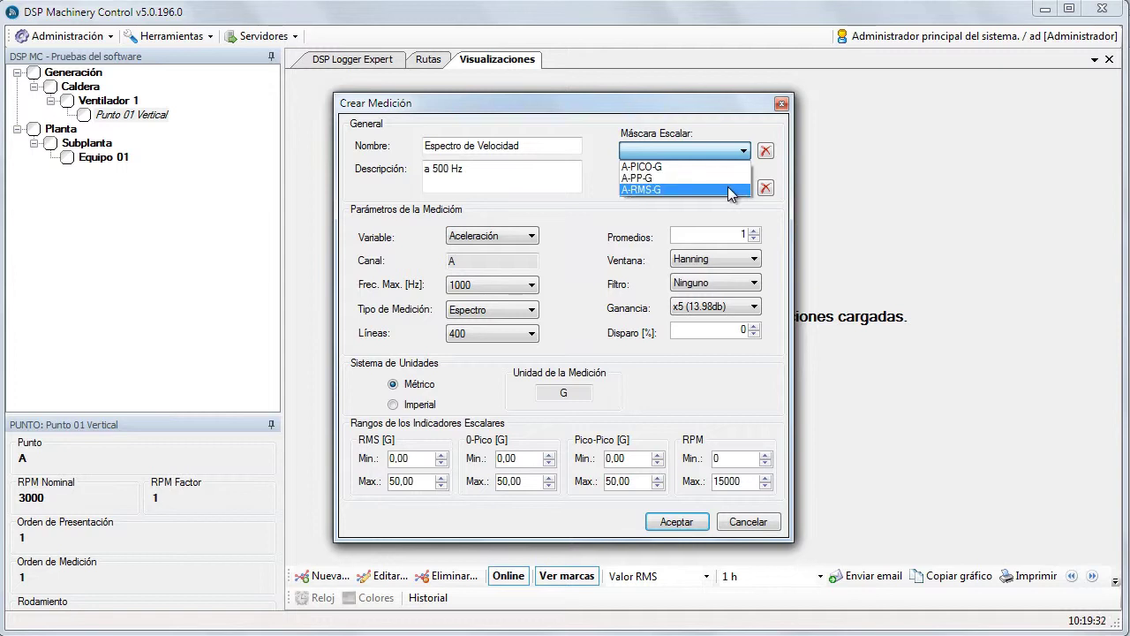
pyautogui.click(731, 191)
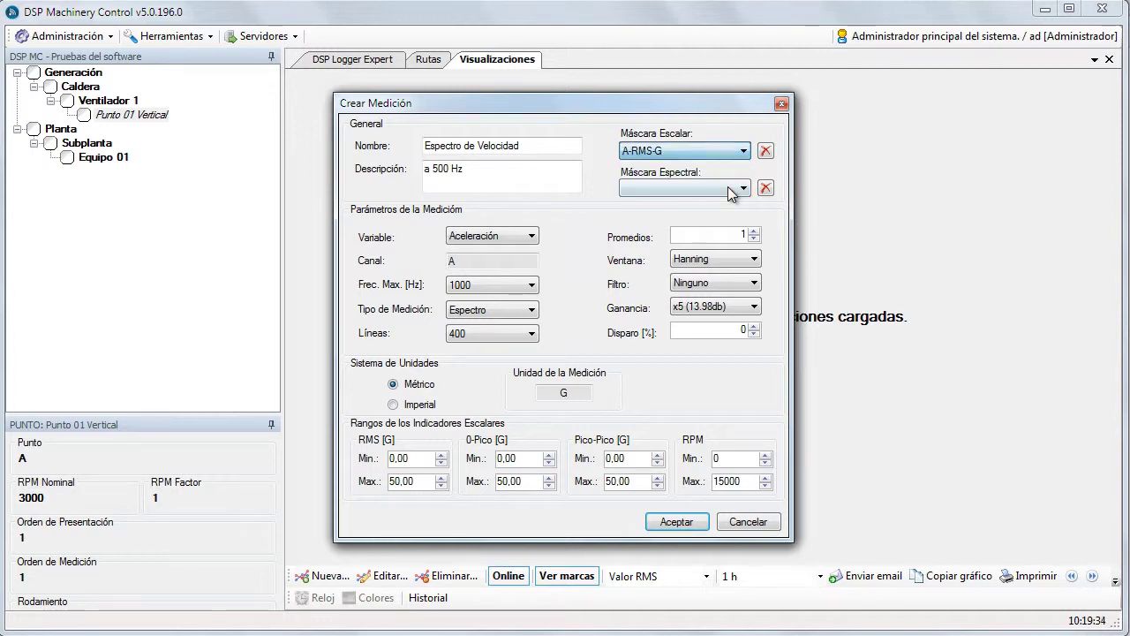
pyautogui.click(730, 193)
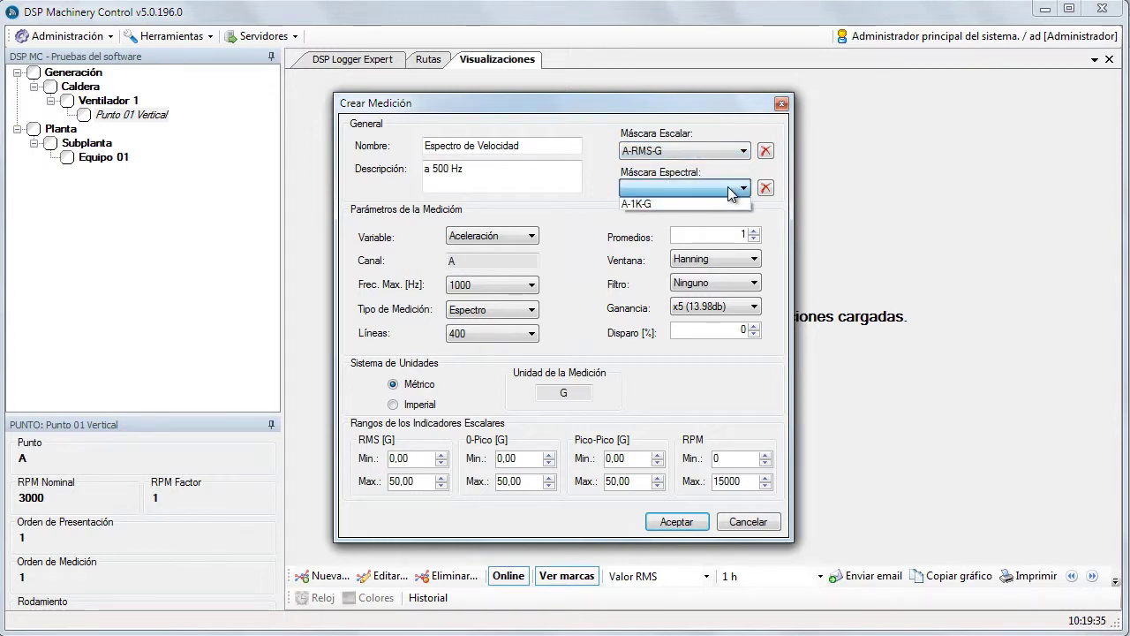
pyautogui.click(731, 190)
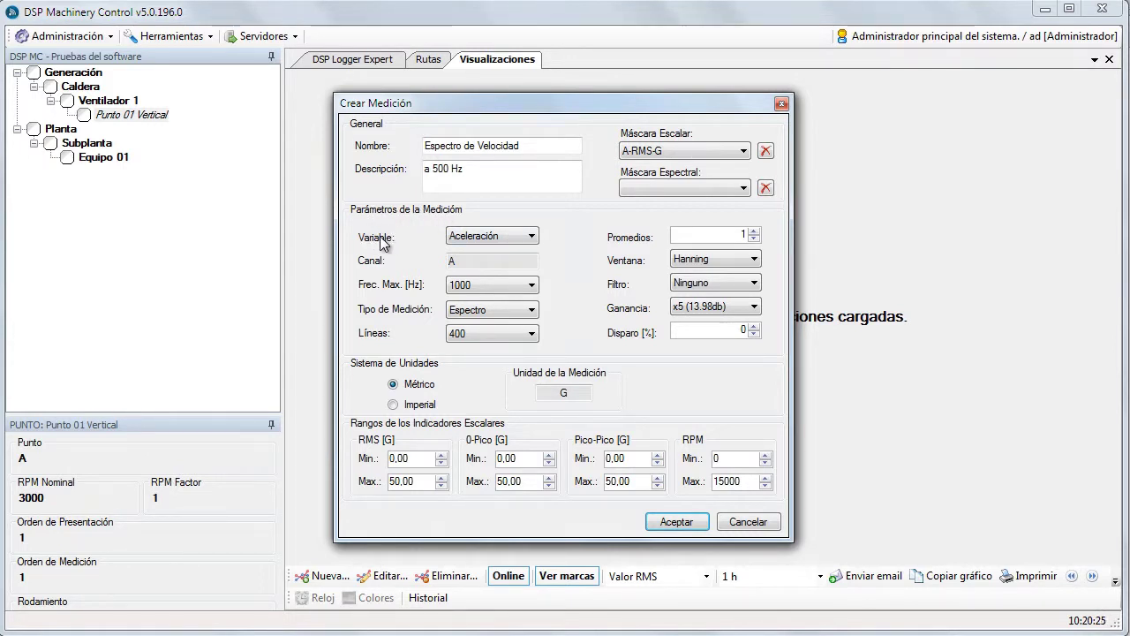
# Step: Set the measurement variable to Velocidad and its maximum frequency to 500 Hz
pyautogui.click(532, 236)
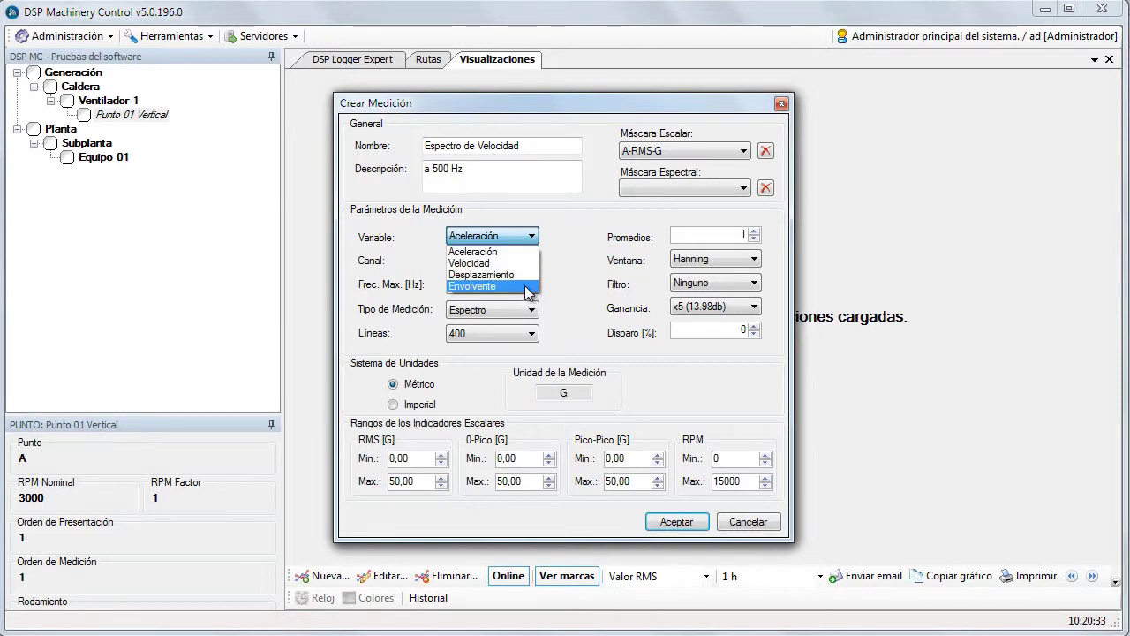
pyautogui.click(524, 264)
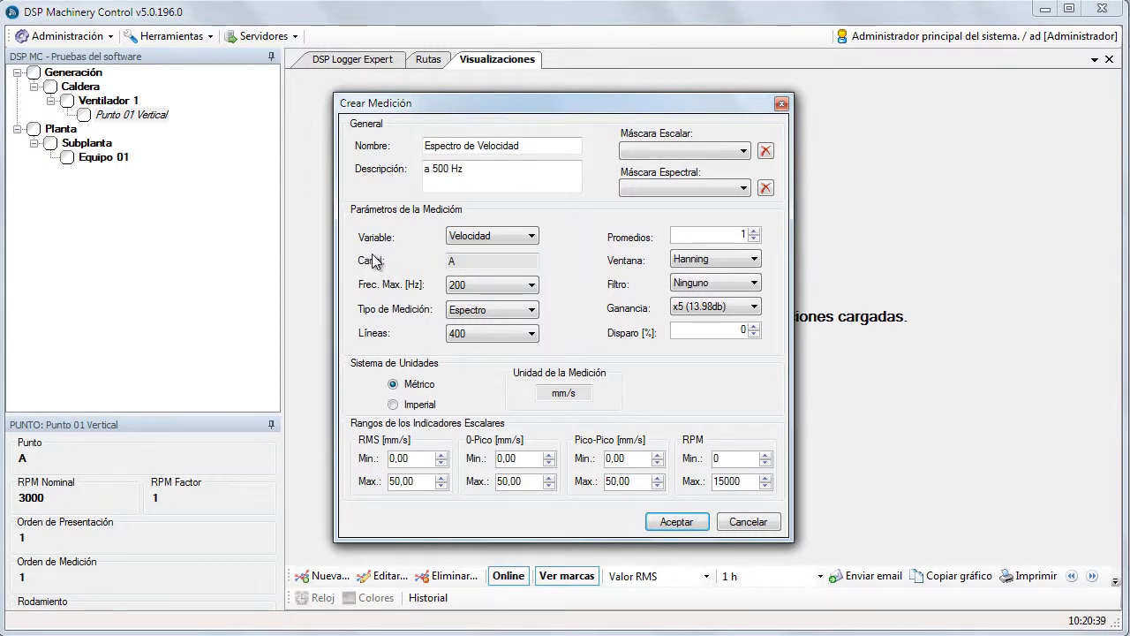
pyautogui.doubleClick(452, 262)
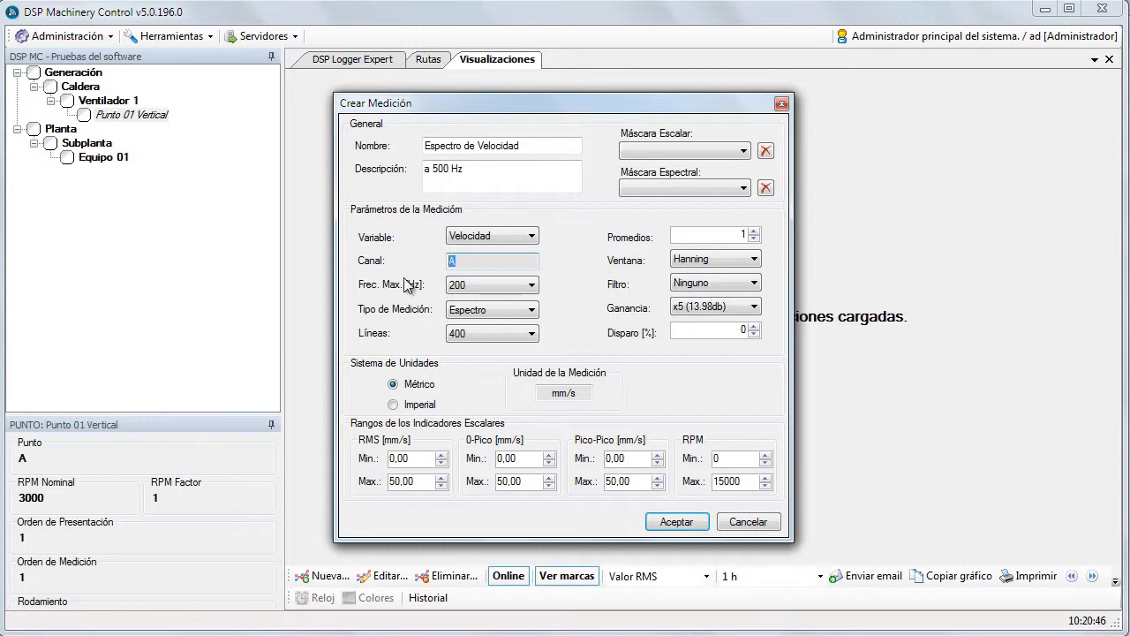
pyautogui.click(533, 285)
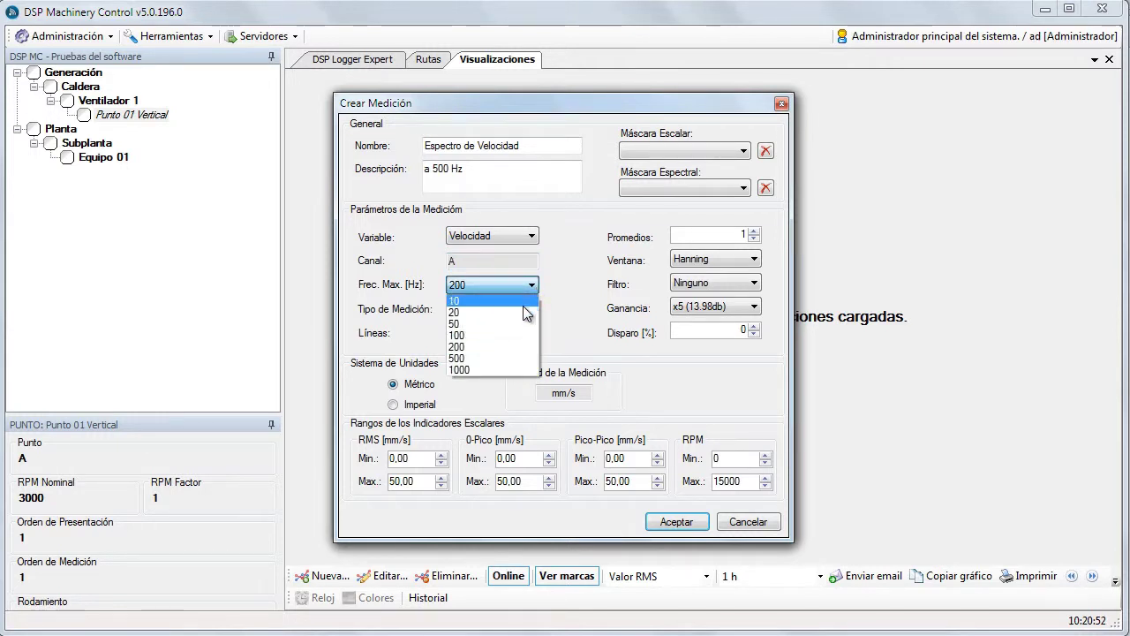
pyautogui.click(507, 358)
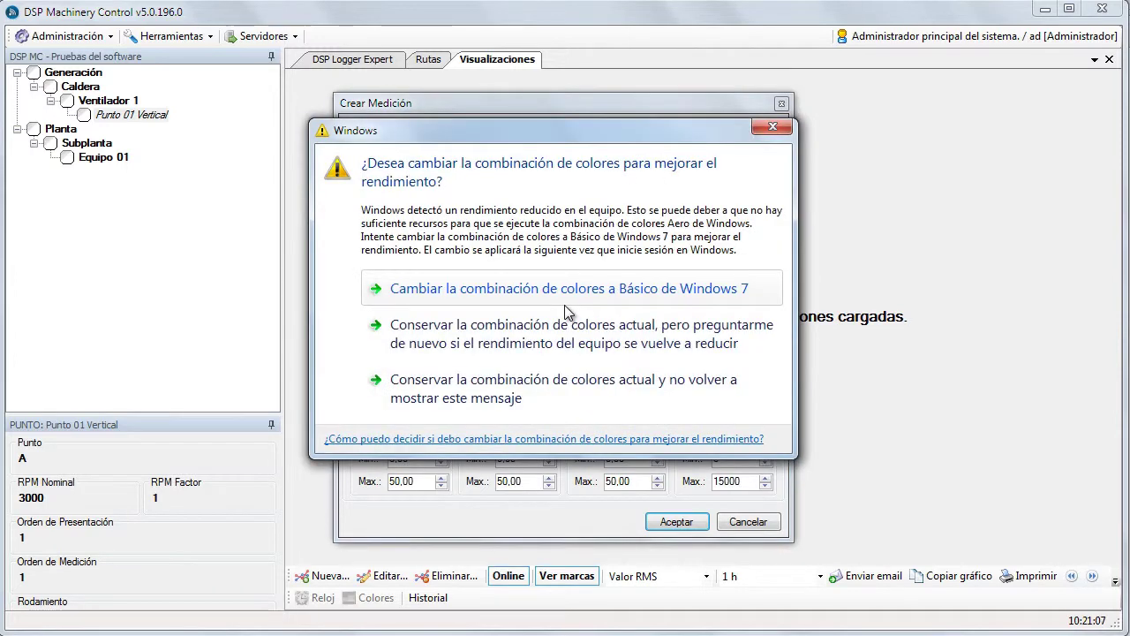
pyautogui.click(771, 129)
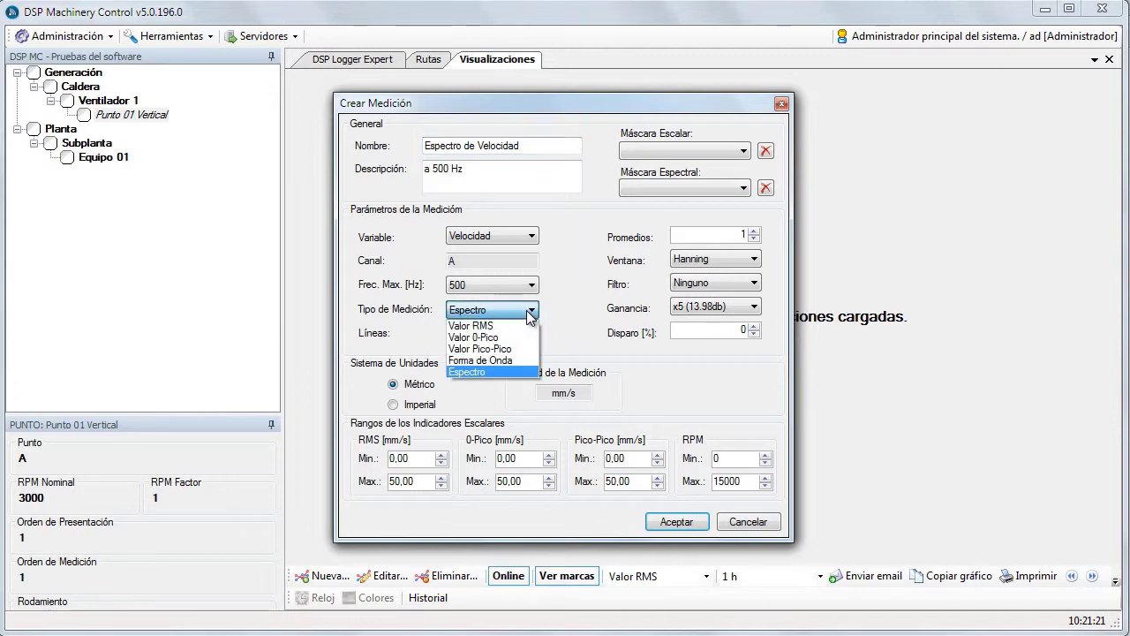
# Step: Review the measurement types while keeping Espectro, and look through the available numbers of lines
pyautogui.click(530, 312)
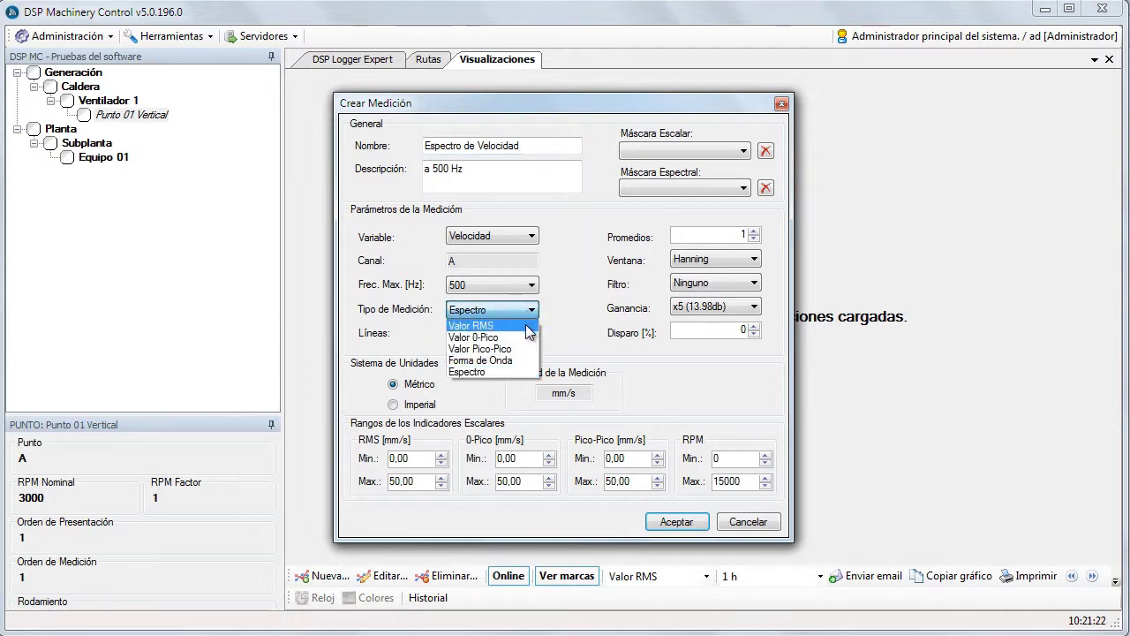
pyautogui.click(528, 372)
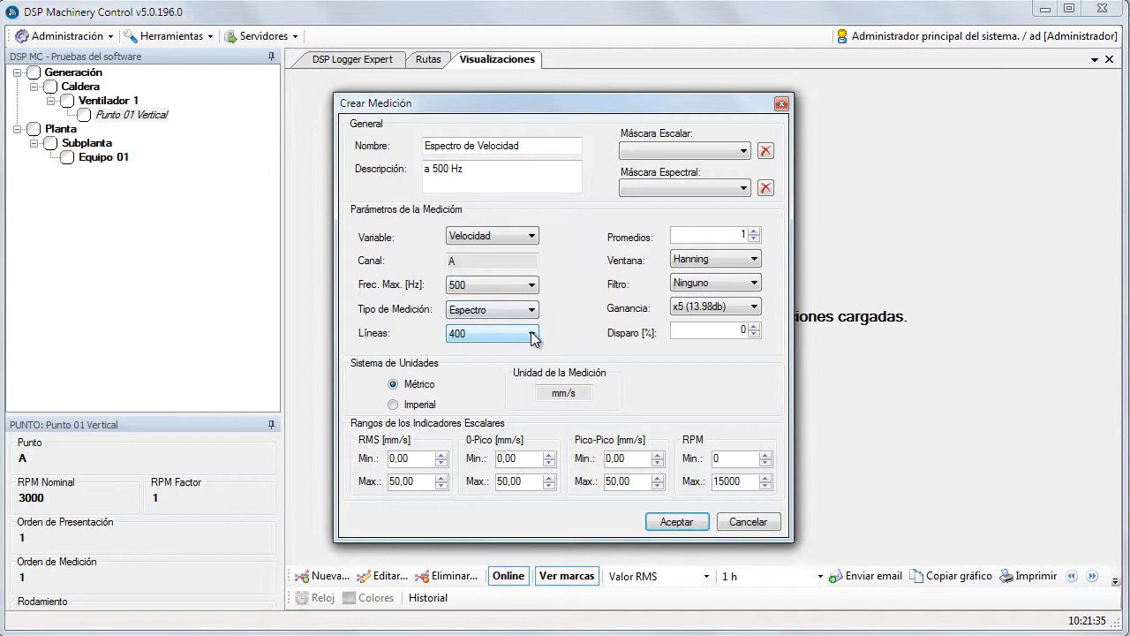
pyautogui.click(532, 336)
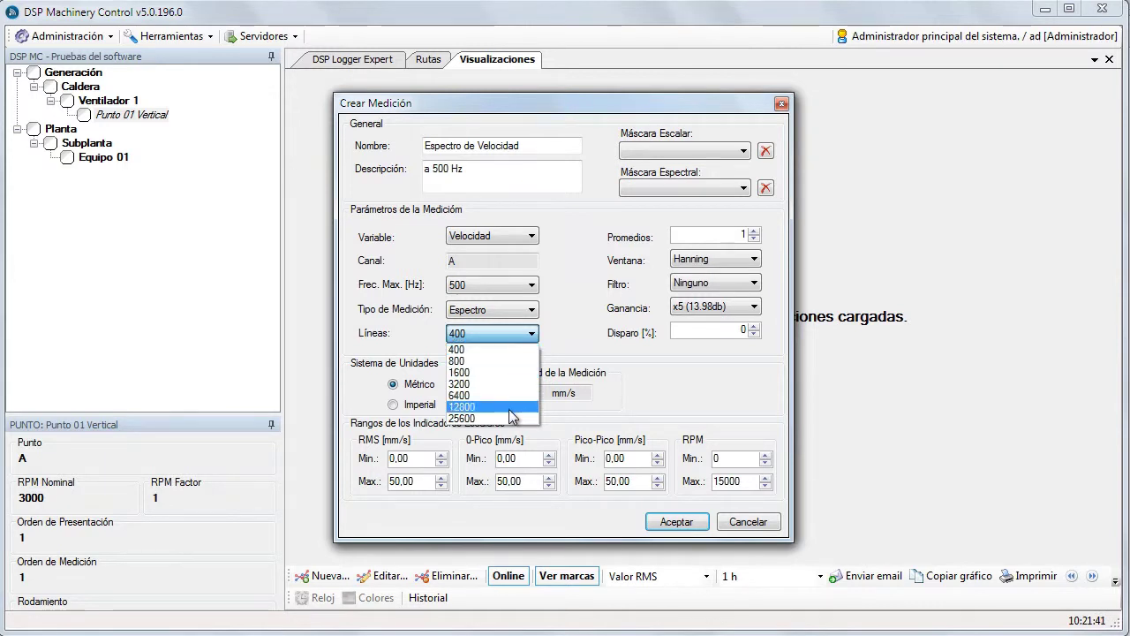
pyautogui.click(564, 339)
# Step: Try Forma de Onda as the measurement type with 1024 samples
pyautogui.click(514, 311)
pyautogui.click(509, 359)
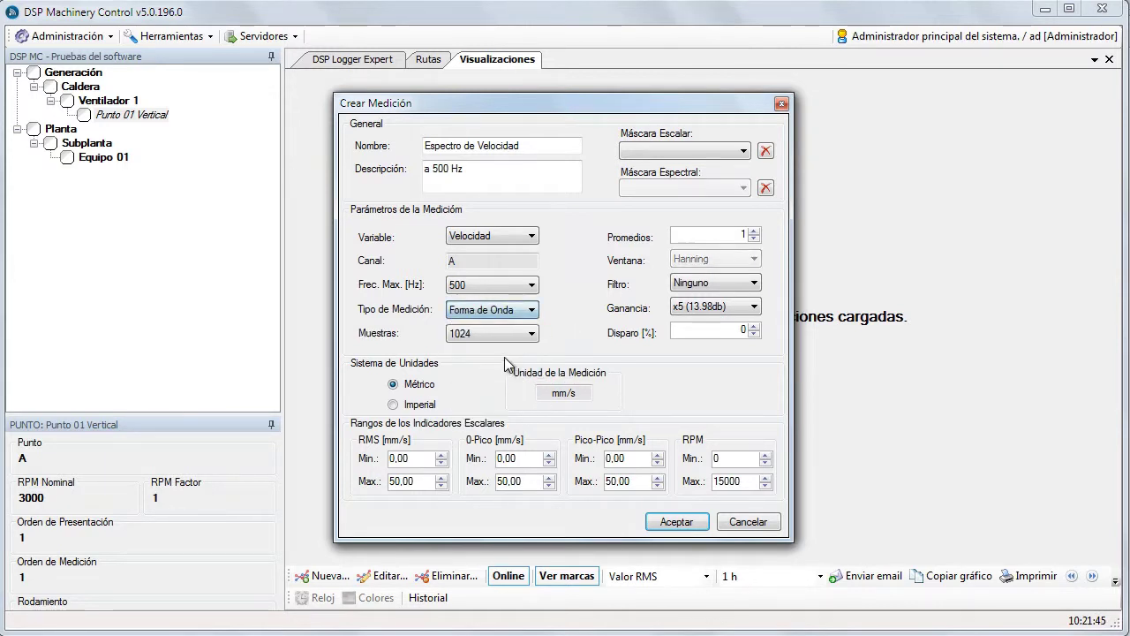
pyautogui.click(505, 339)
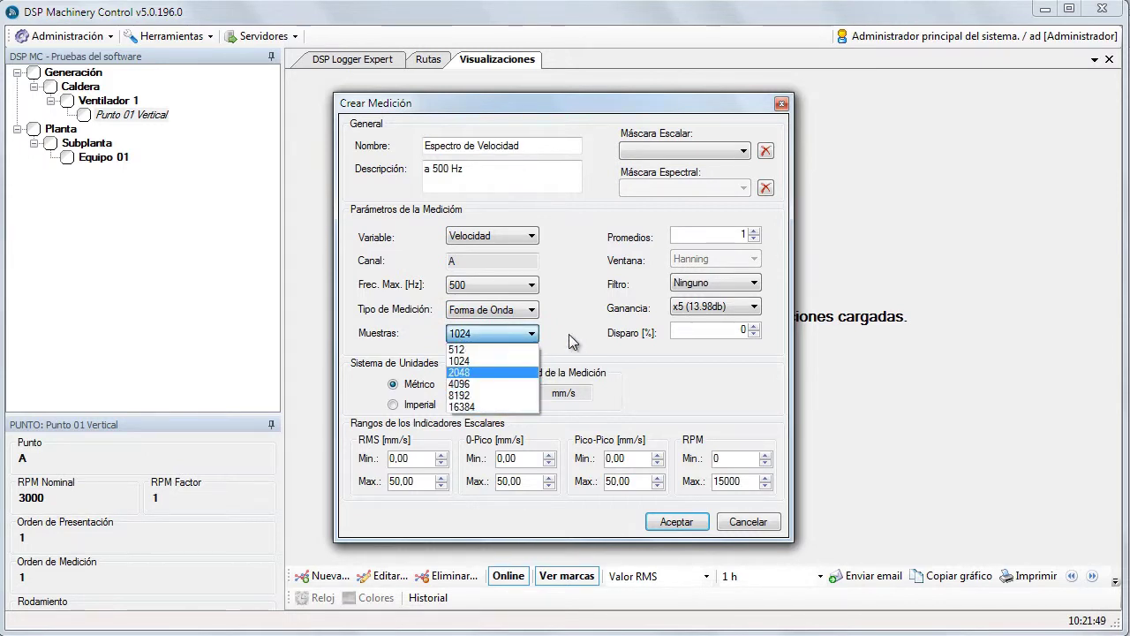
pyautogui.click(494, 362)
# Step: Set the measurement type back to Espectro with a resolution of 3200 lines
pyautogui.click(507, 315)
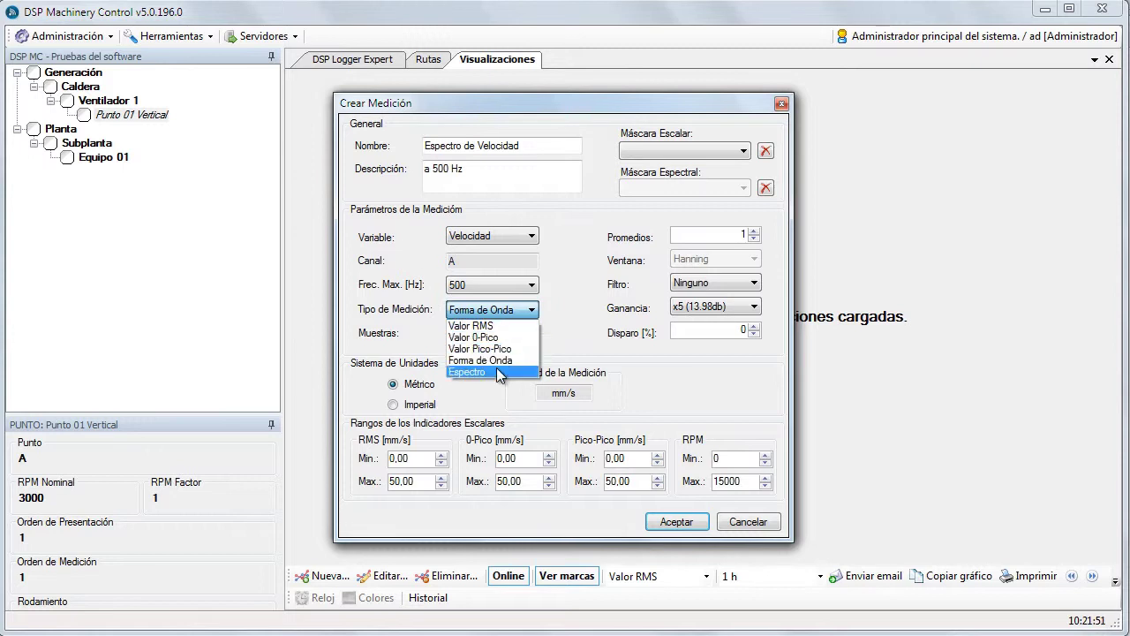
pyautogui.click(502, 371)
pyautogui.click(494, 336)
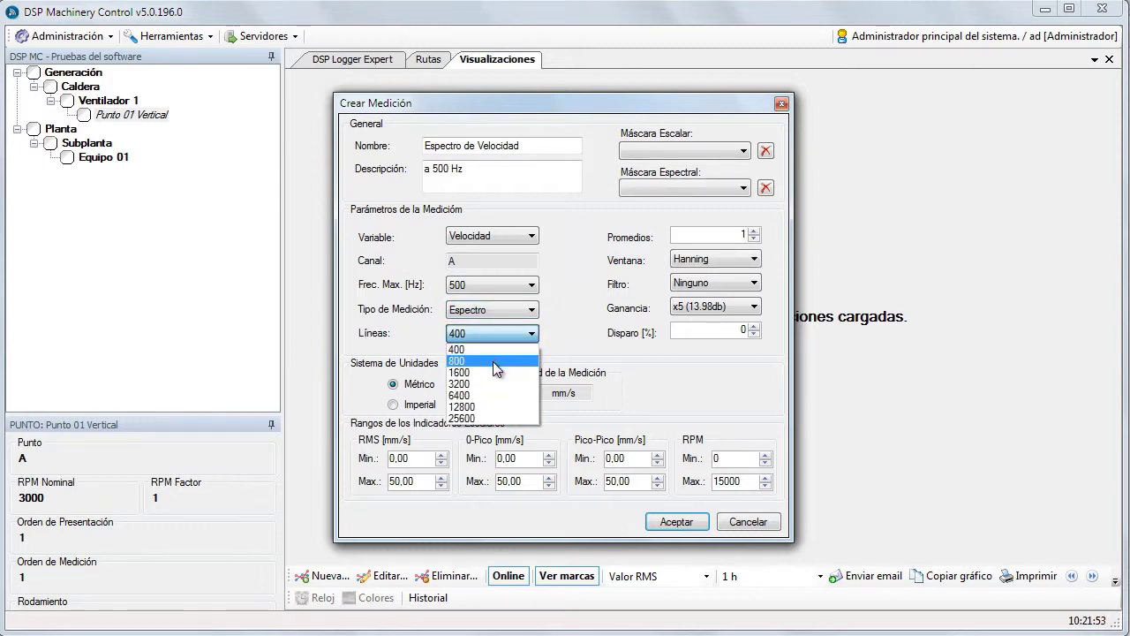
pyautogui.click(494, 382)
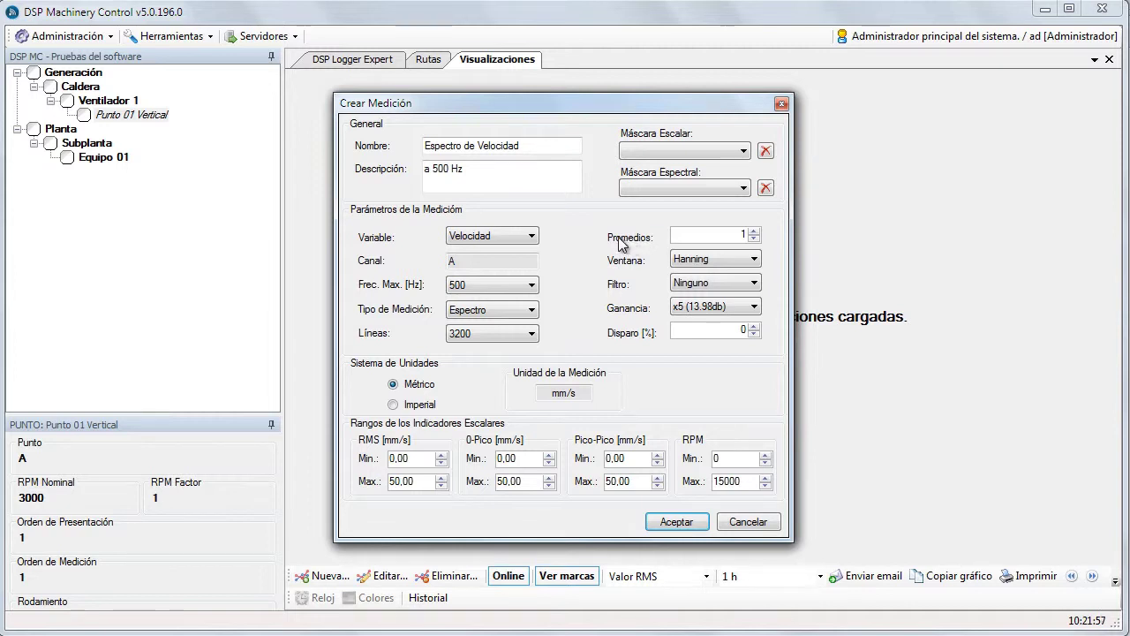
# Step: Try 50 as the number of averages and return it to 1
pyautogui.click(744, 236)
pyautogui.press('BackSpace')
pyautogui.write('50')
pyautogui.press('BackSpace')
pyautogui.press('BackSpace')
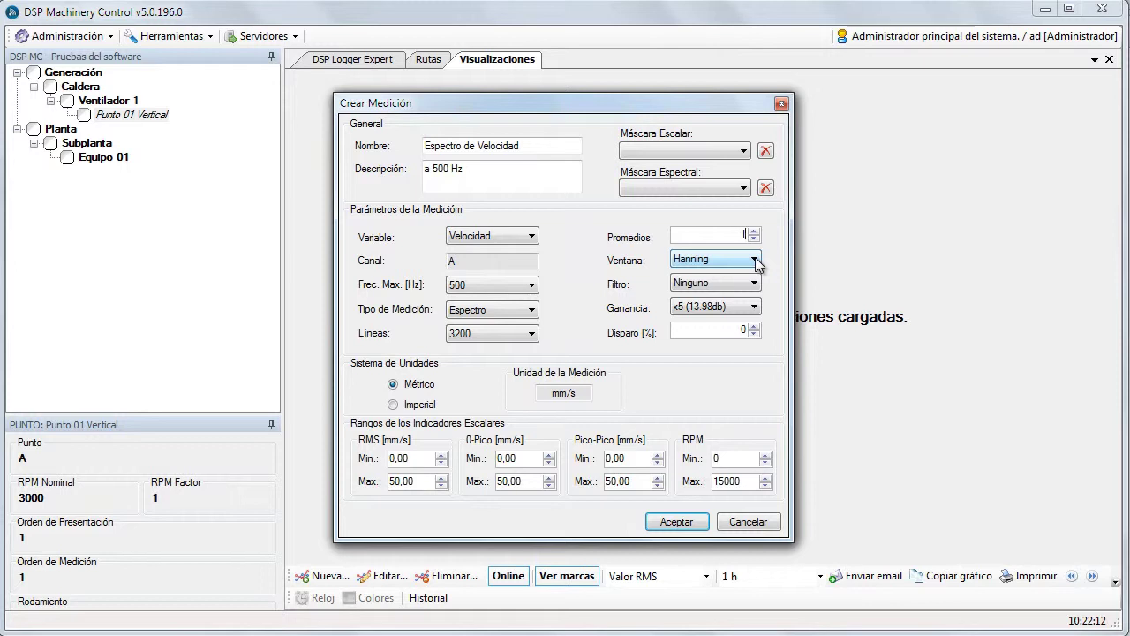
# Step: Select Hanning as the measurement window and x5 (13.98db) as the gain
pyautogui.click(755, 258)
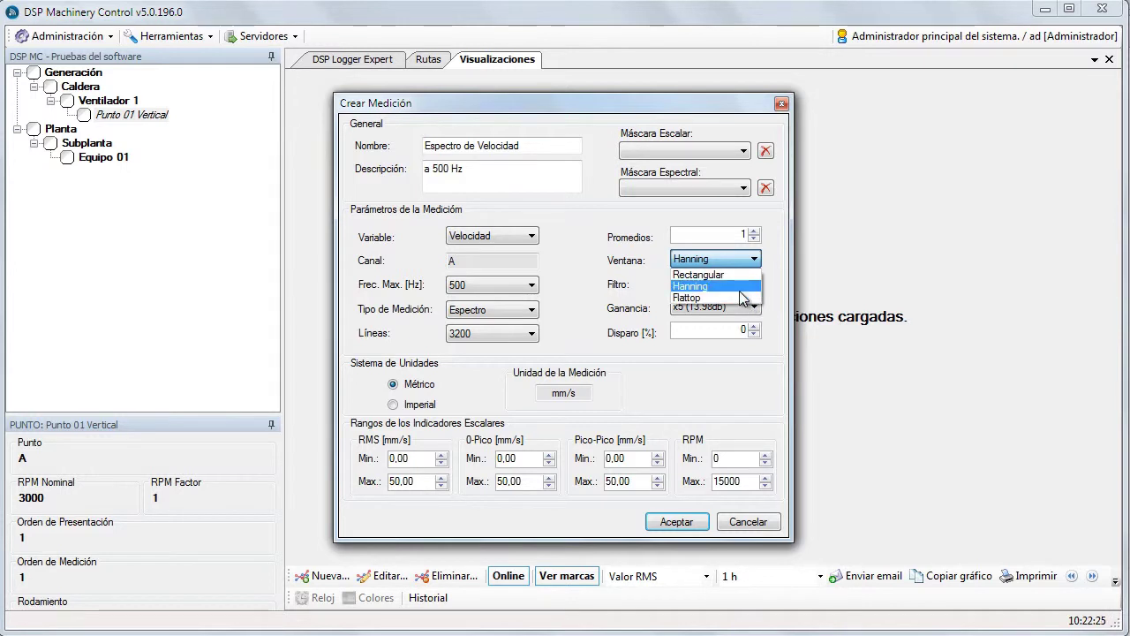
pyautogui.click(740, 287)
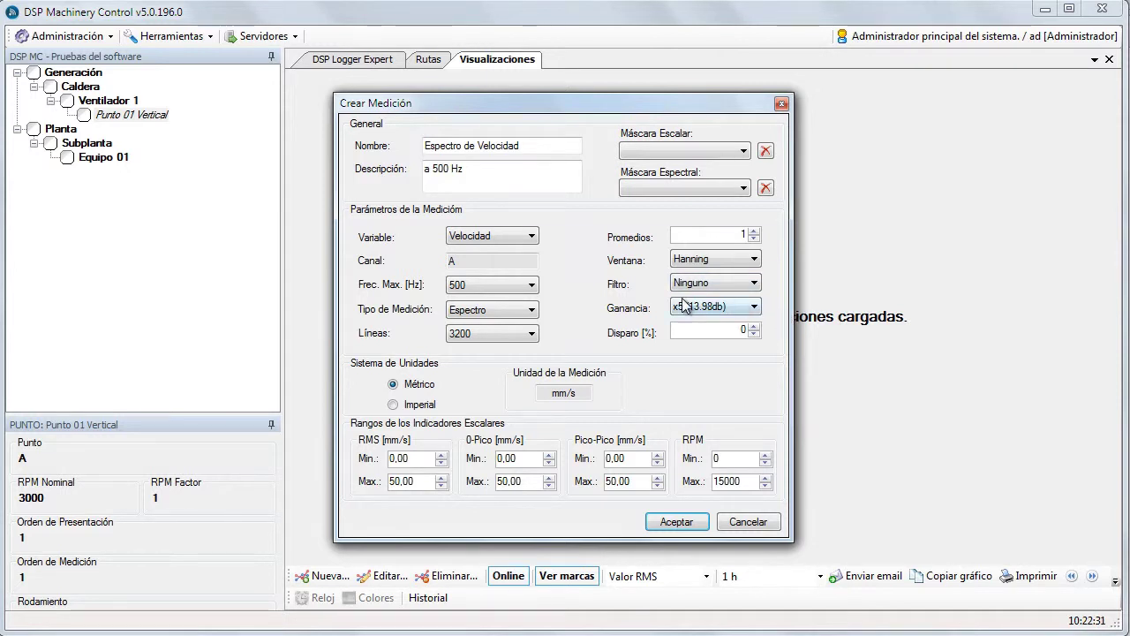
pyautogui.click(755, 315)
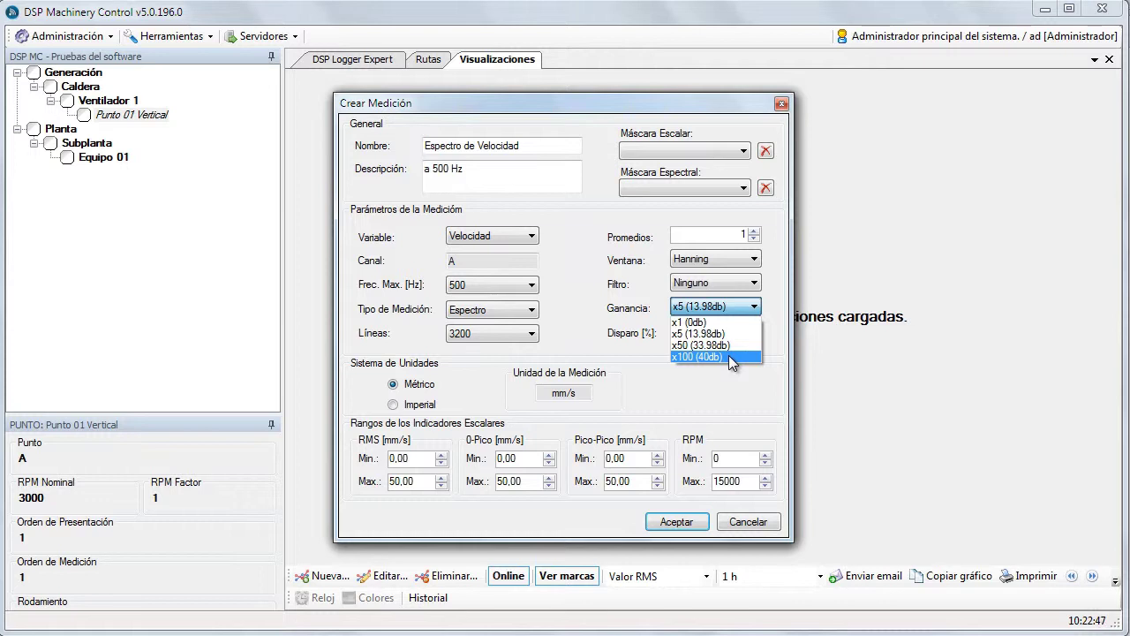
pyautogui.click(734, 334)
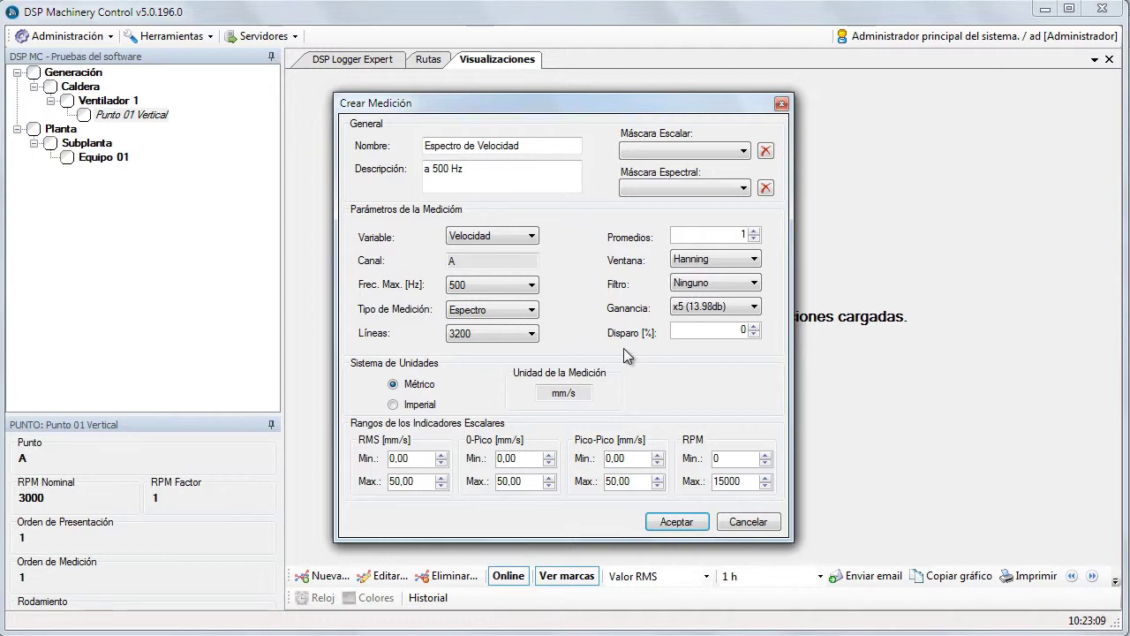
# Step: Review the filter options and try 1% [ISO 10816] as the measurement filter
pyautogui.click(755, 283)
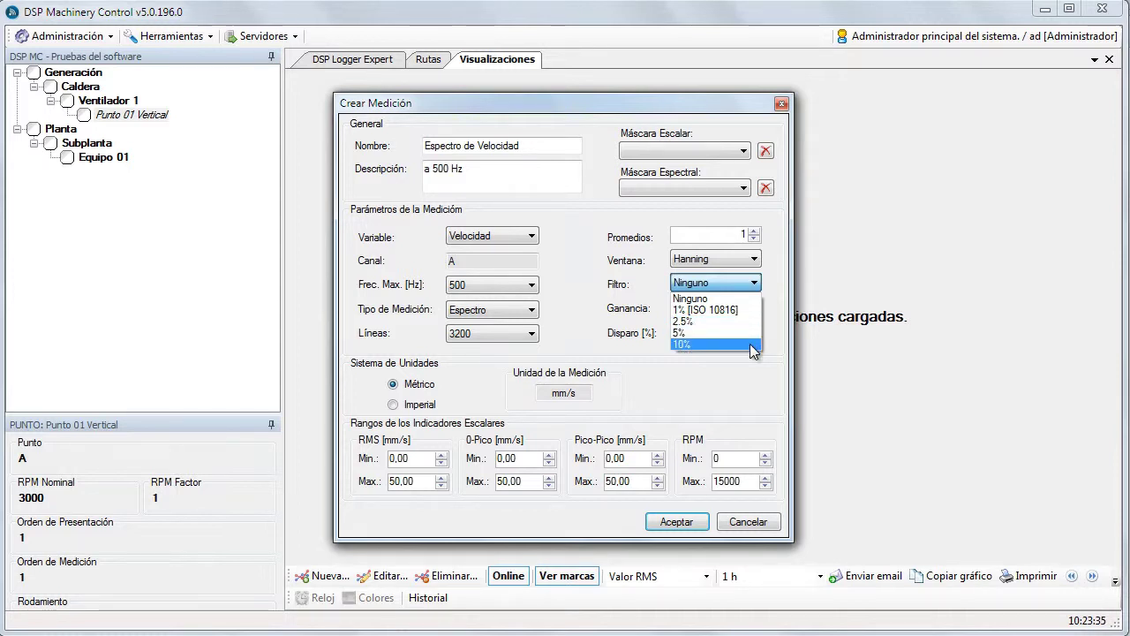
pyautogui.click(763, 256)
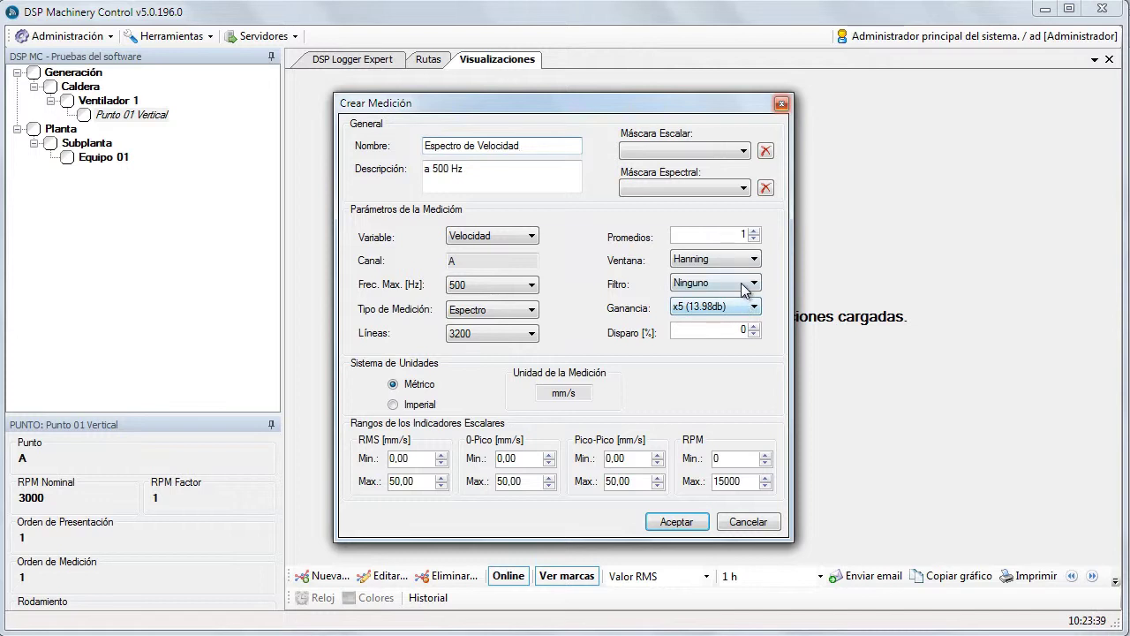
pyautogui.click(752, 283)
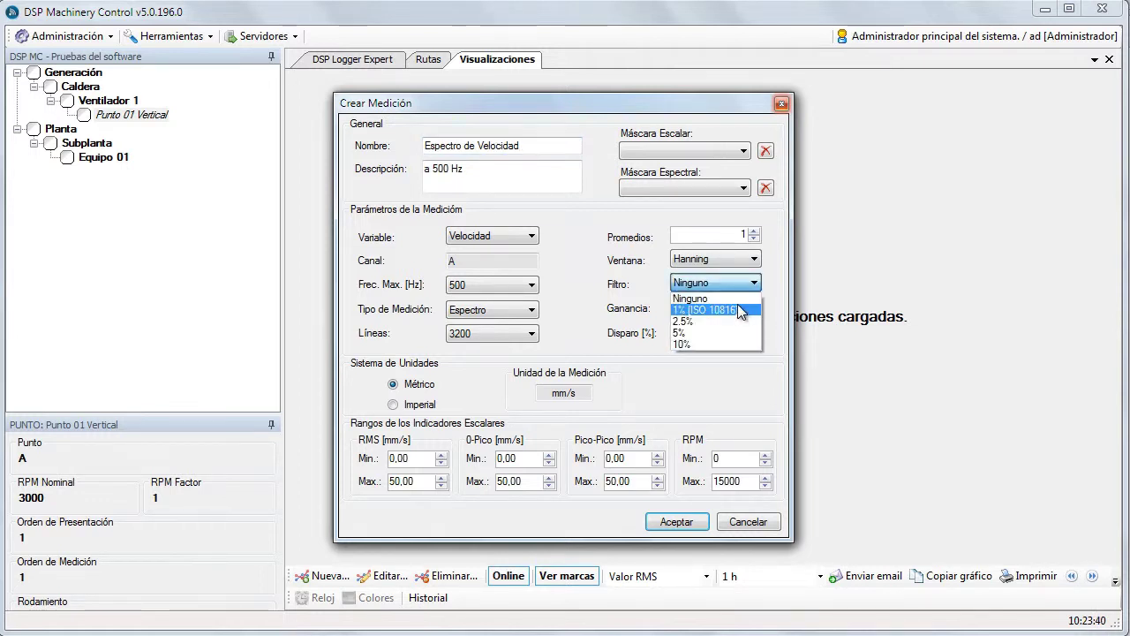
pyautogui.click(740, 311)
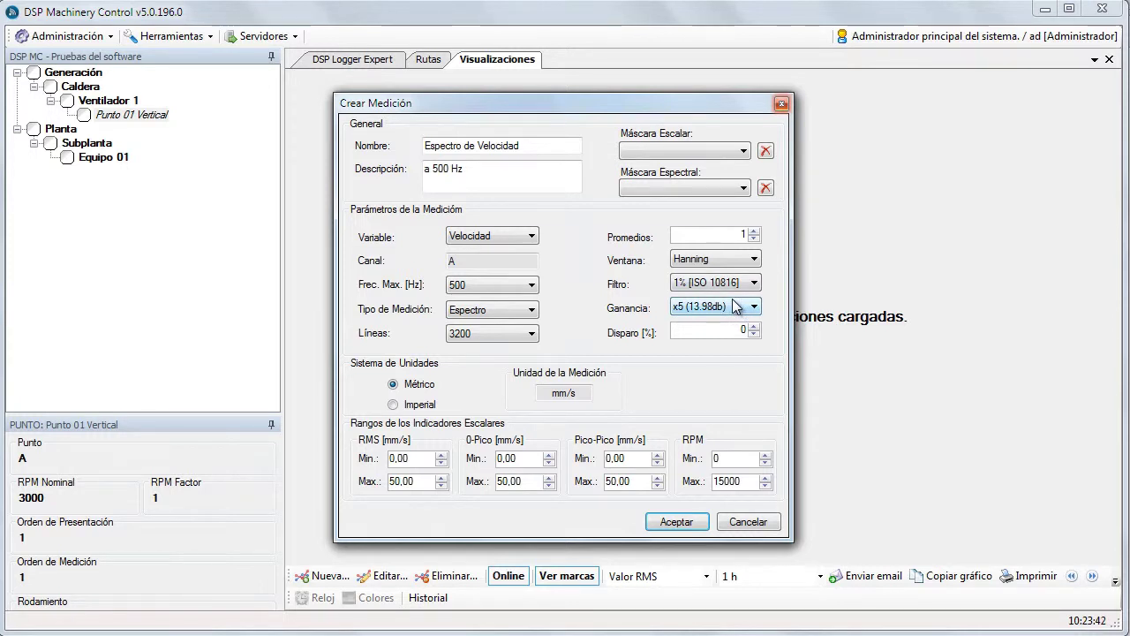
# Step: Set the filter to 5% and create the Espectro de Velocidad measurement
pyautogui.click(735, 284)
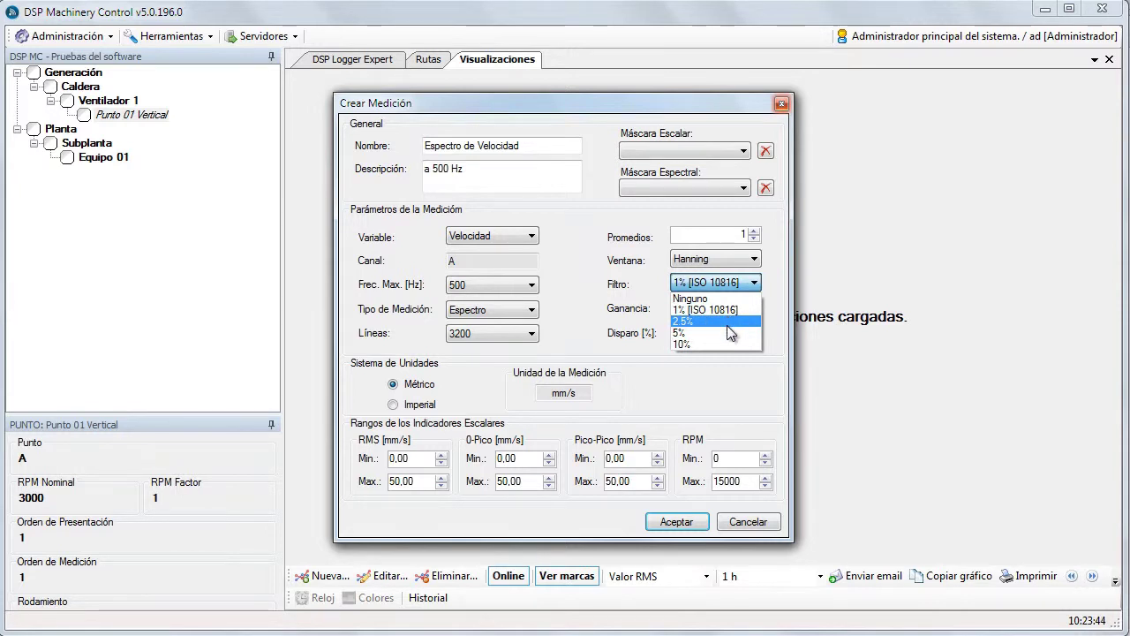
pyautogui.click(725, 331)
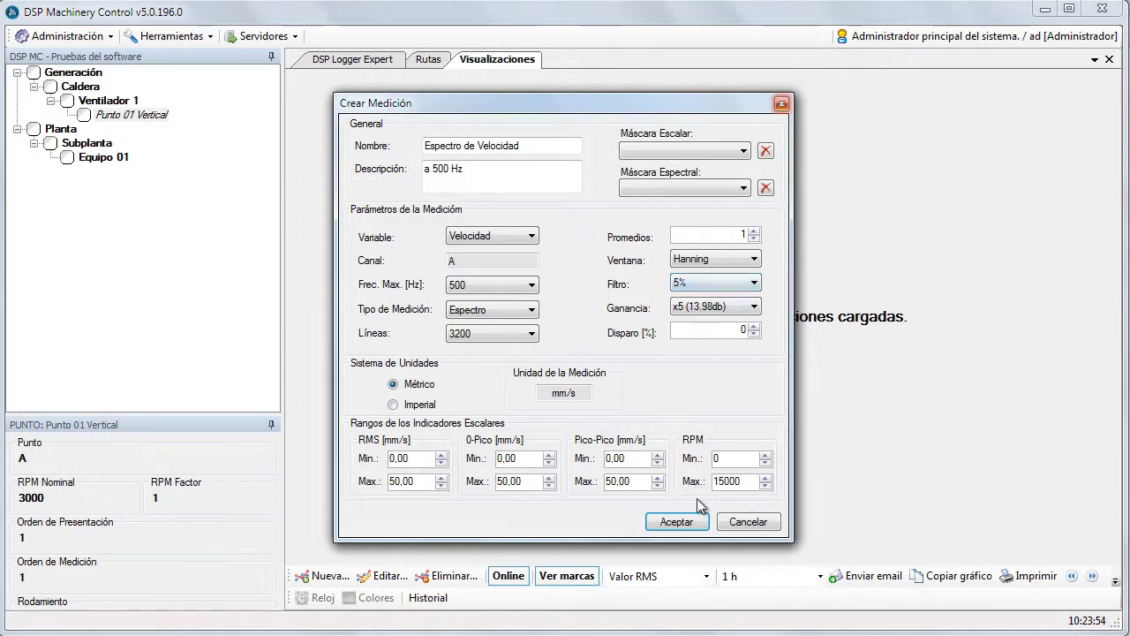
pyautogui.click(694, 522)
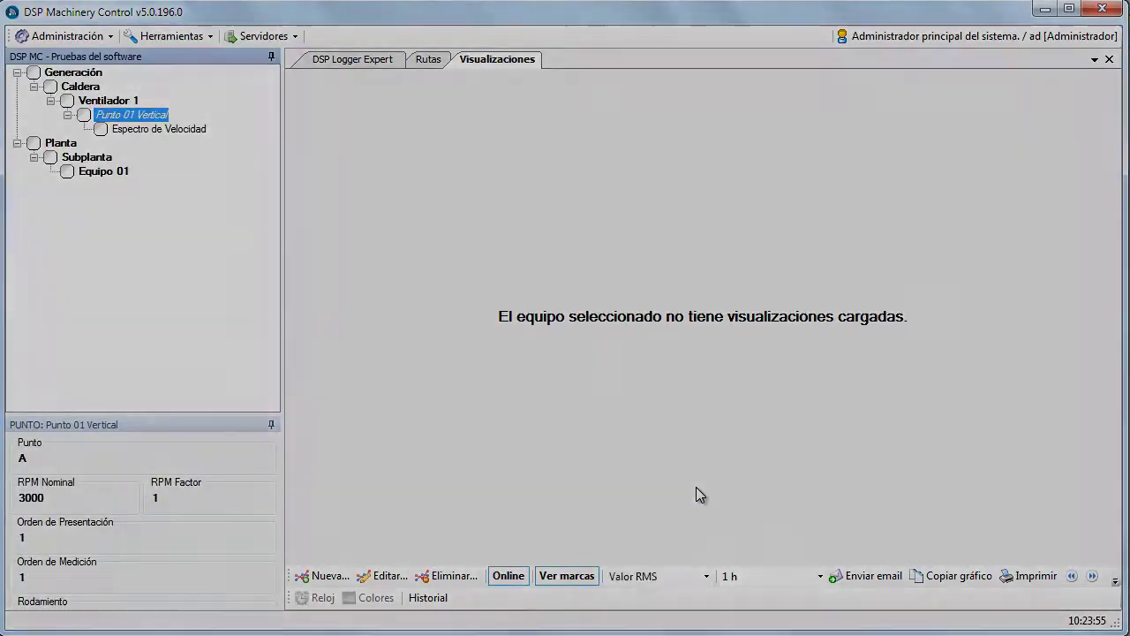